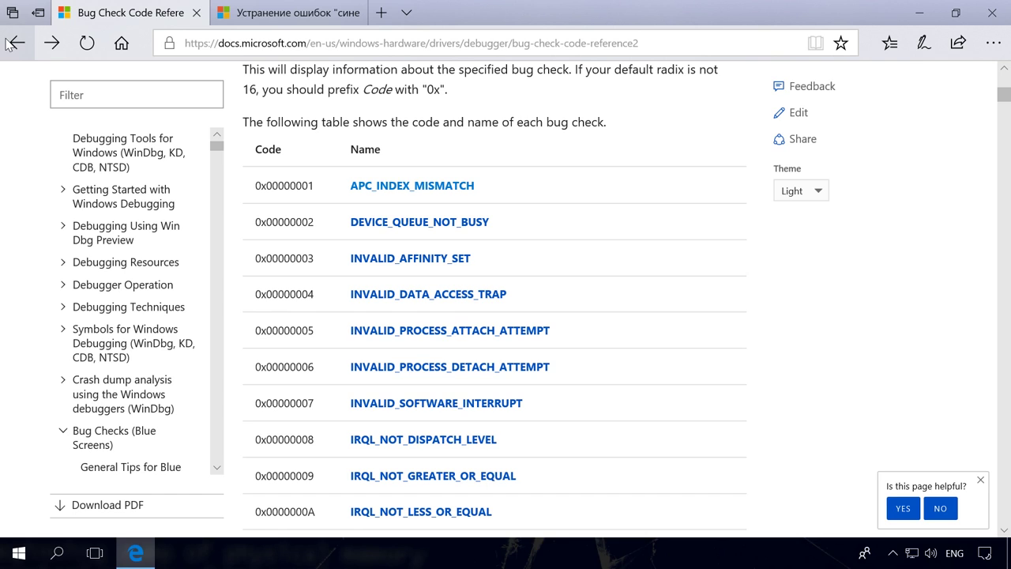
# Read the expanded Microsoft support advice for blue screen errors that occur "При использовании компьютера", and minimize the browser
pyautogui.click(319, 12)
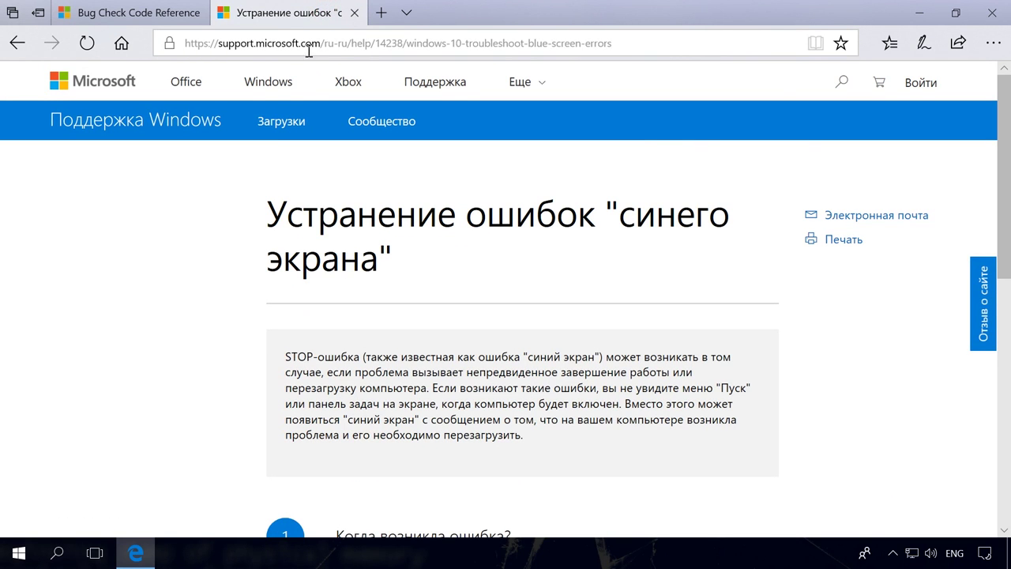
pyautogui.scroll(-3, 173, 218)
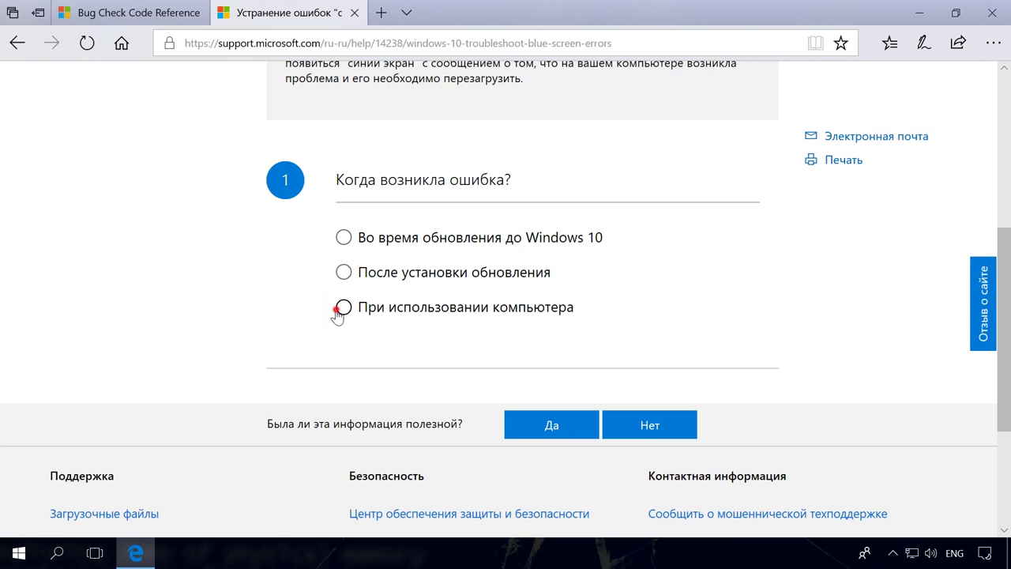
pyautogui.click(341, 309)
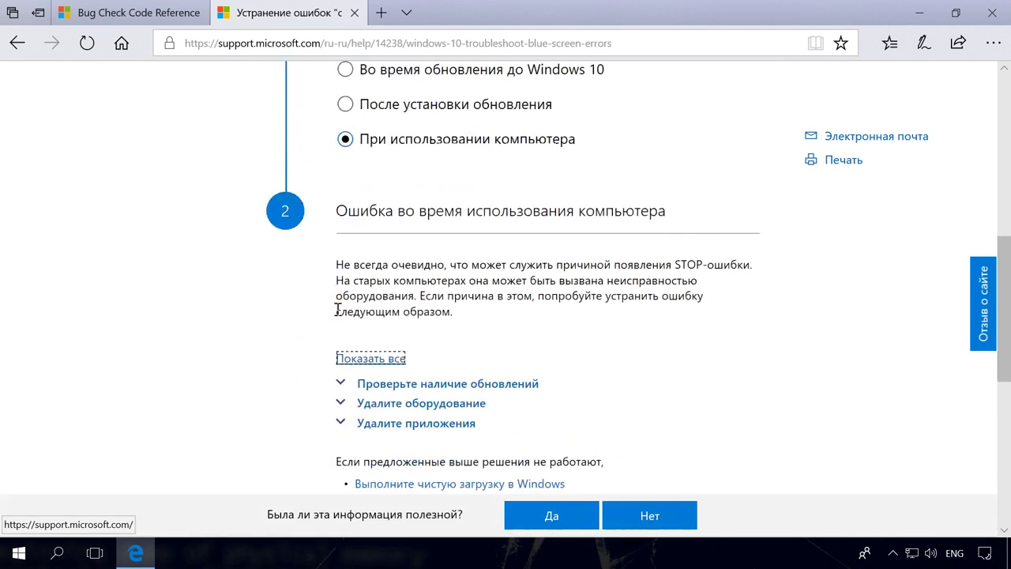
pyautogui.click(386, 222)
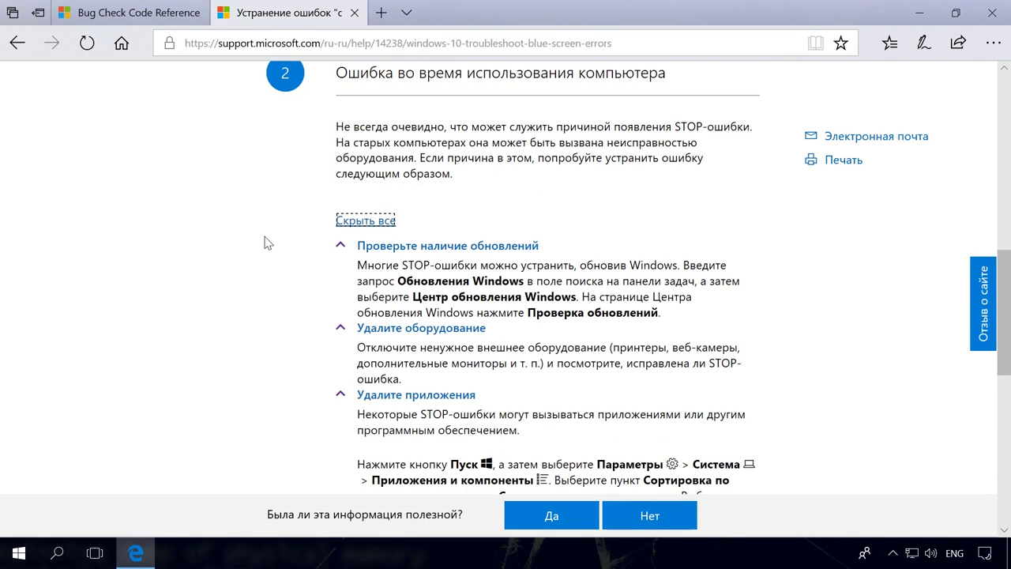
pyautogui.scroll(1, 268, 243)
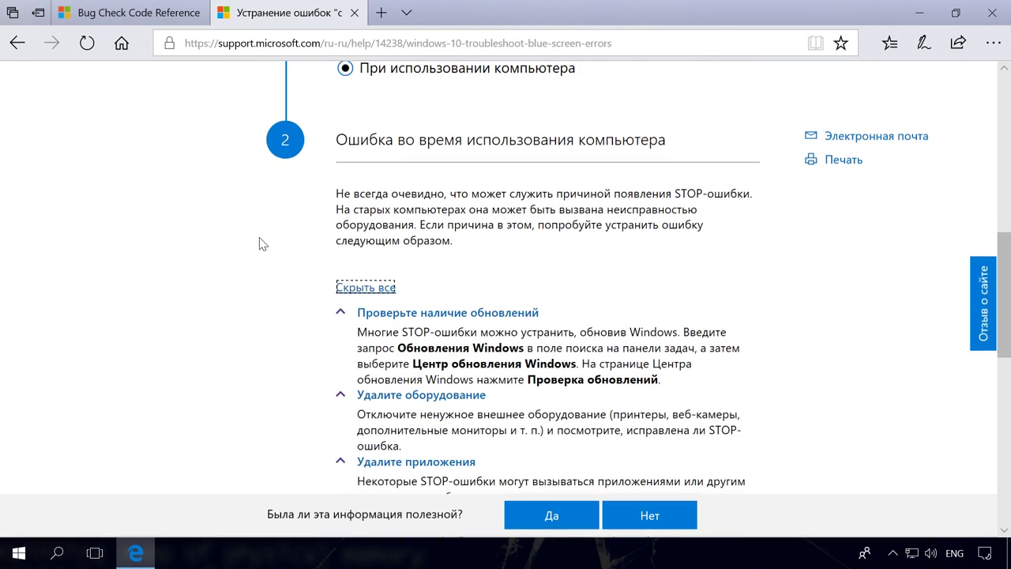
pyautogui.scroll(-2, 259, 239)
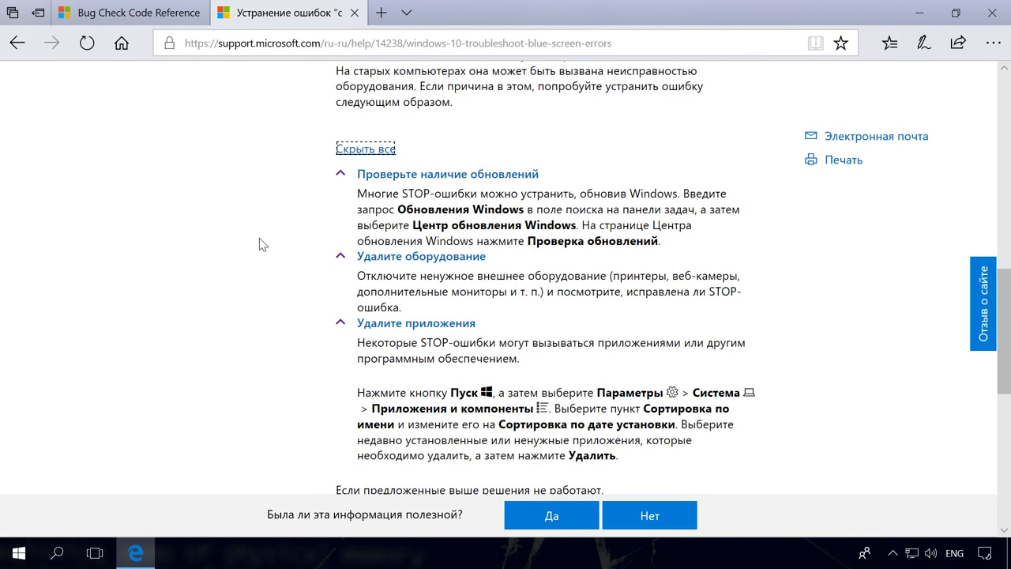
pyautogui.scroll(2, 263, 244)
pyautogui.scroll(6, 263, 243)
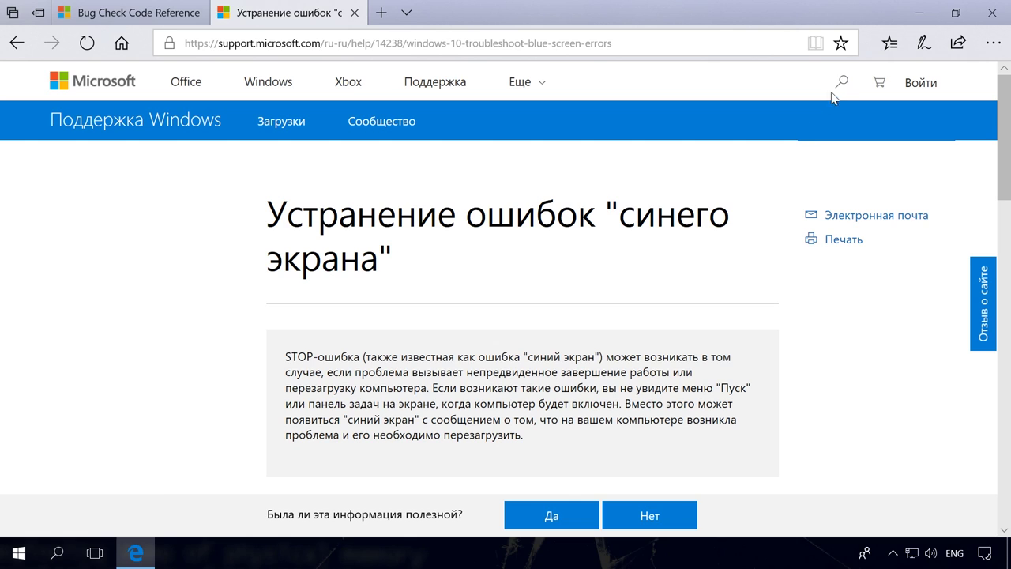
pyautogui.click(918, 13)
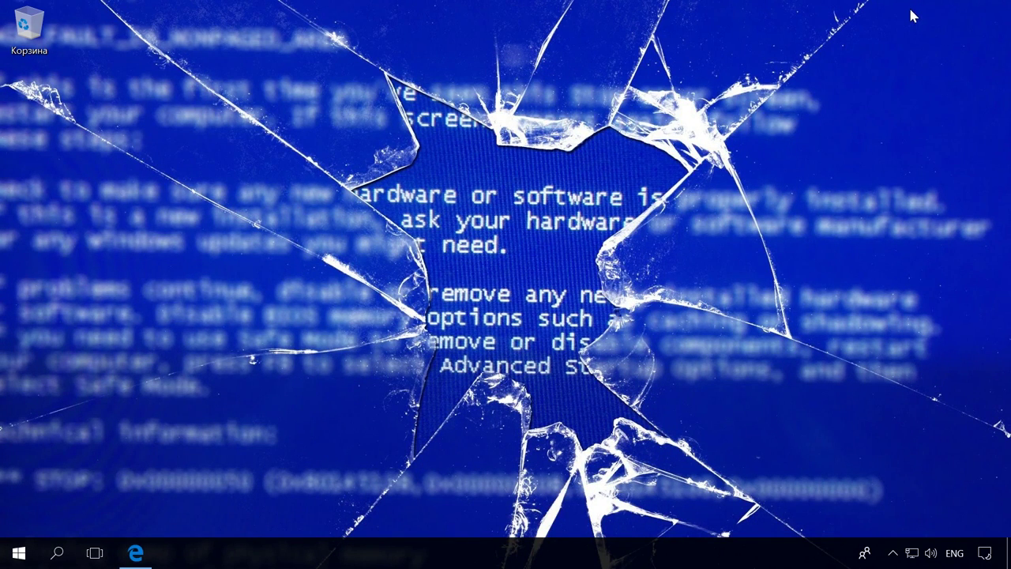
# Find "Панель управления" through a search for "панель" and open the "Синий экран" troubleshooter from all troubleshooting categories
pyautogui.hotkey('alt', 'shift')
pyautogui.click(57, 553)
pyautogui.write('панель')
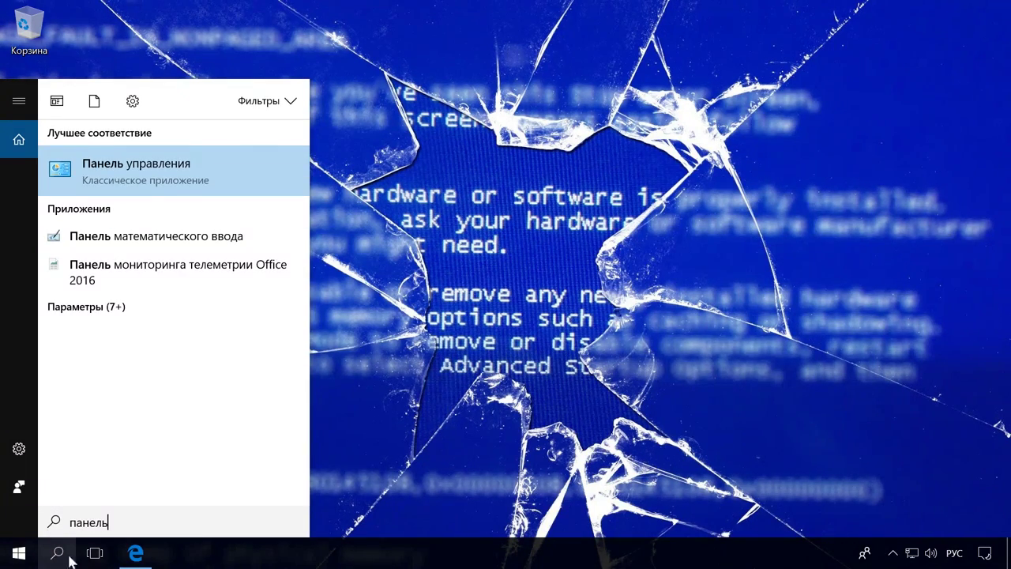
pyautogui.click(216, 184)
pyautogui.scroll(-1, 368, 408)
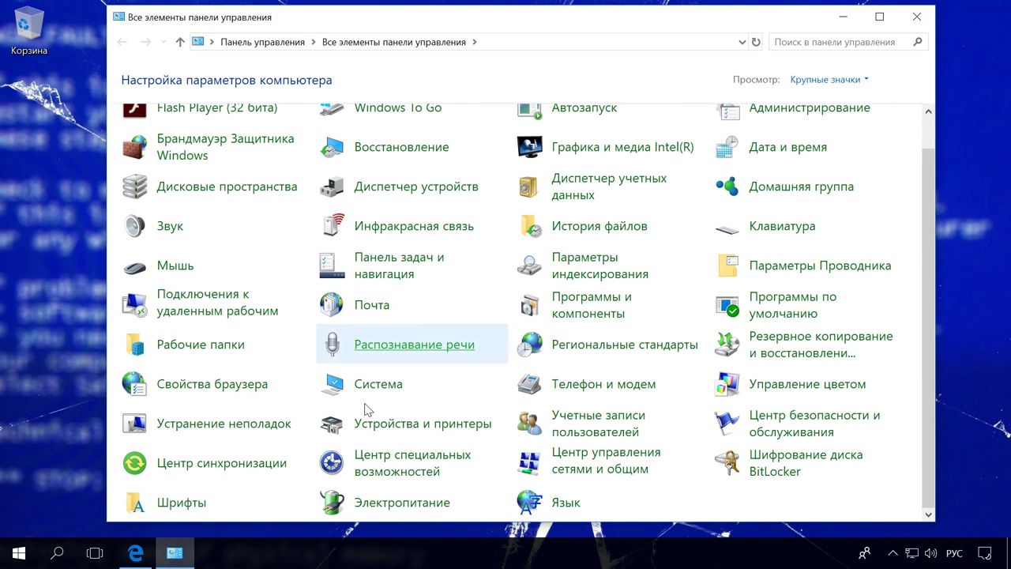
pyautogui.click(272, 425)
pyautogui.click(231, 114)
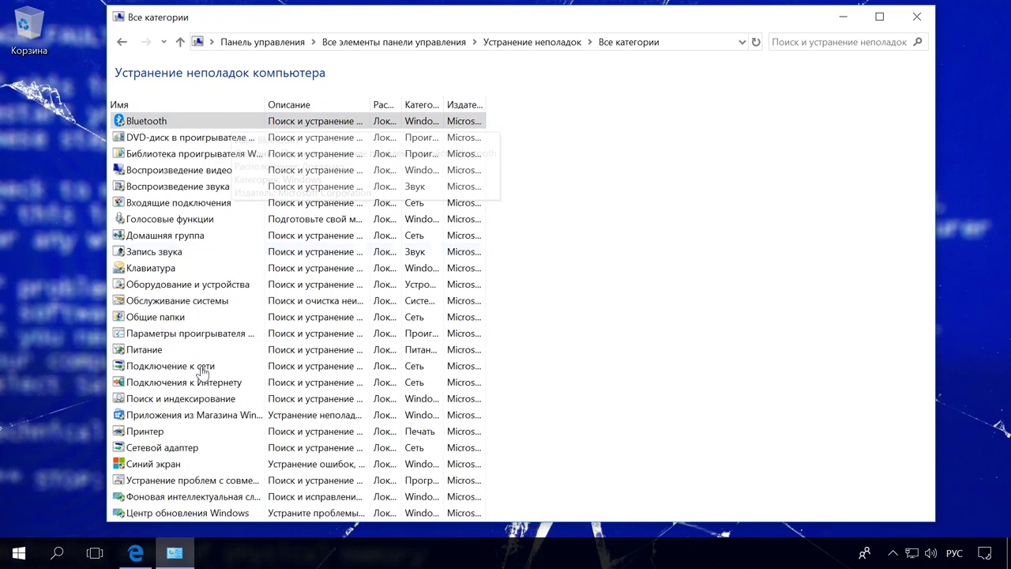
pyautogui.click(194, 465)
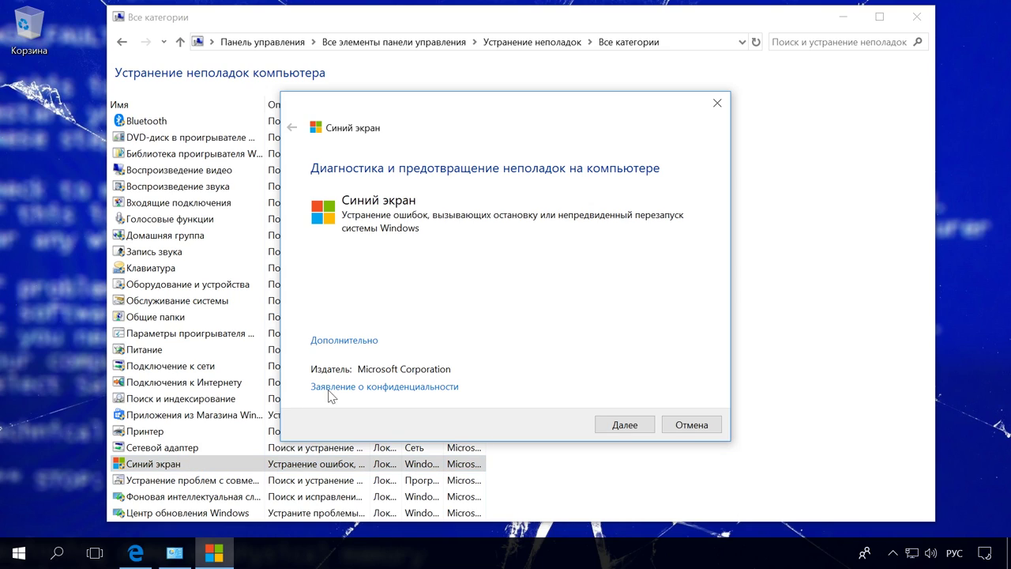
# Toggle the additional option "Автоматически применять исправления" and run the "Синий экран" diagnosis
pyautogui.click(366, 341)
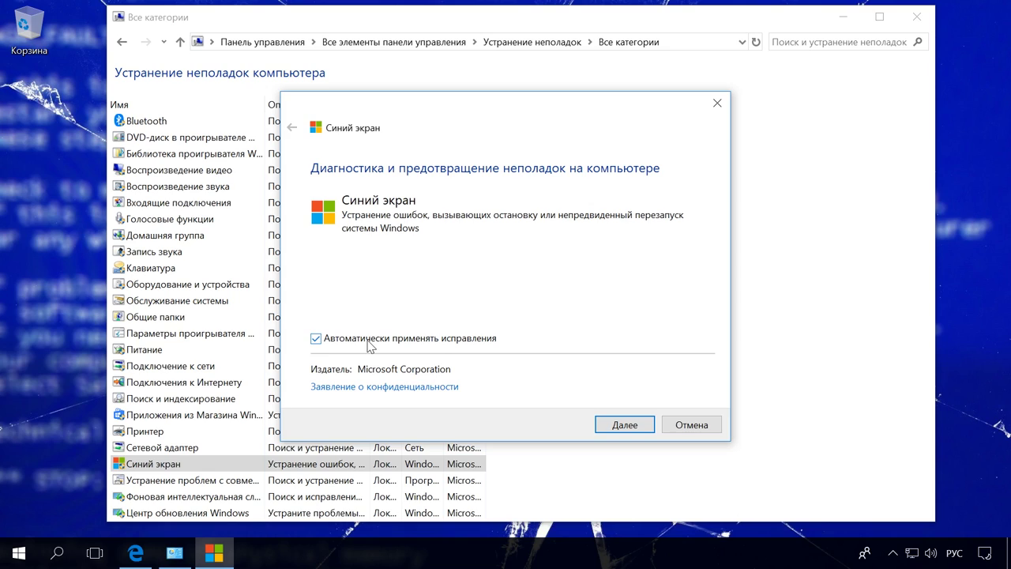
pyautogui.click(316, 340)
pyautogui.click(625, 426)
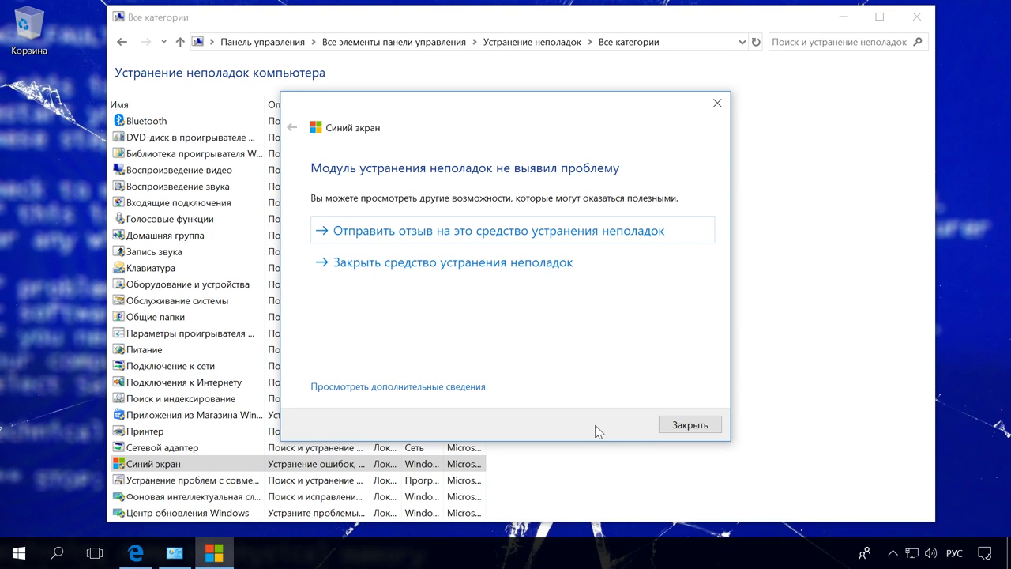
# Review the detection and publisher details in the troubleshooting report, and close the troubleshooter and Control Panel
pyautogui.click(466, 387)
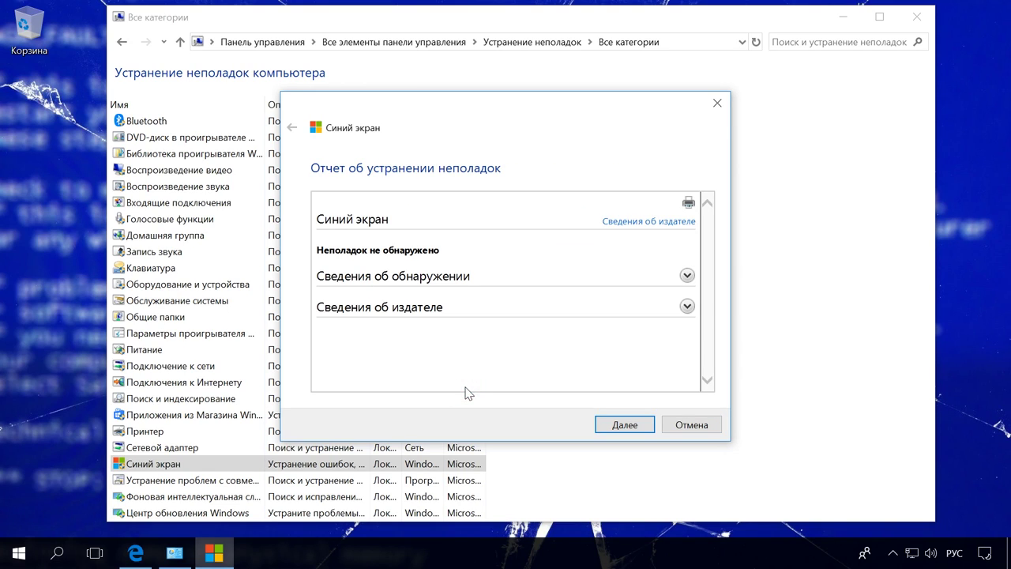
pyautogui.click(687, 276)
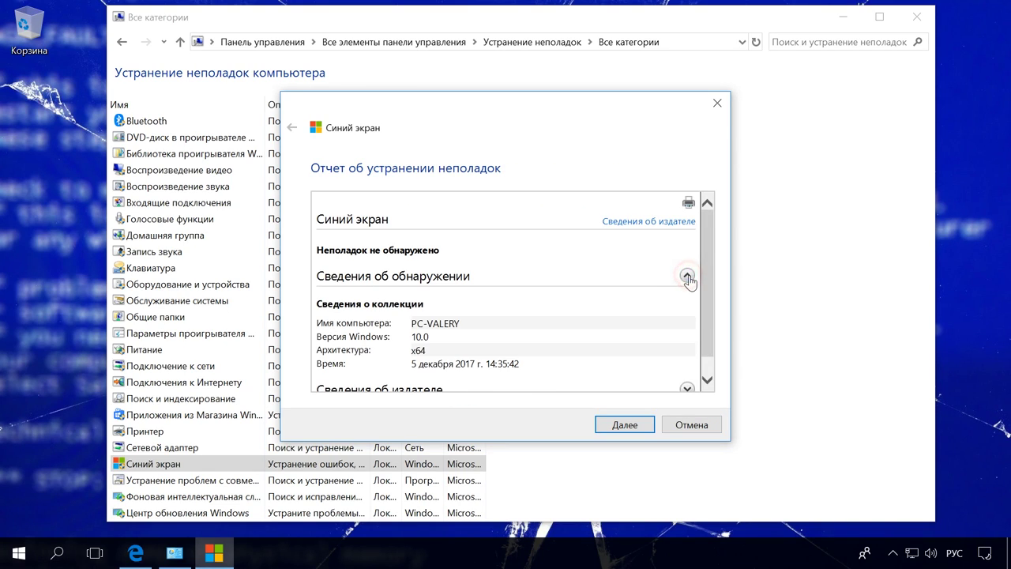
pyautogui.scroll(-1, 681, 315)
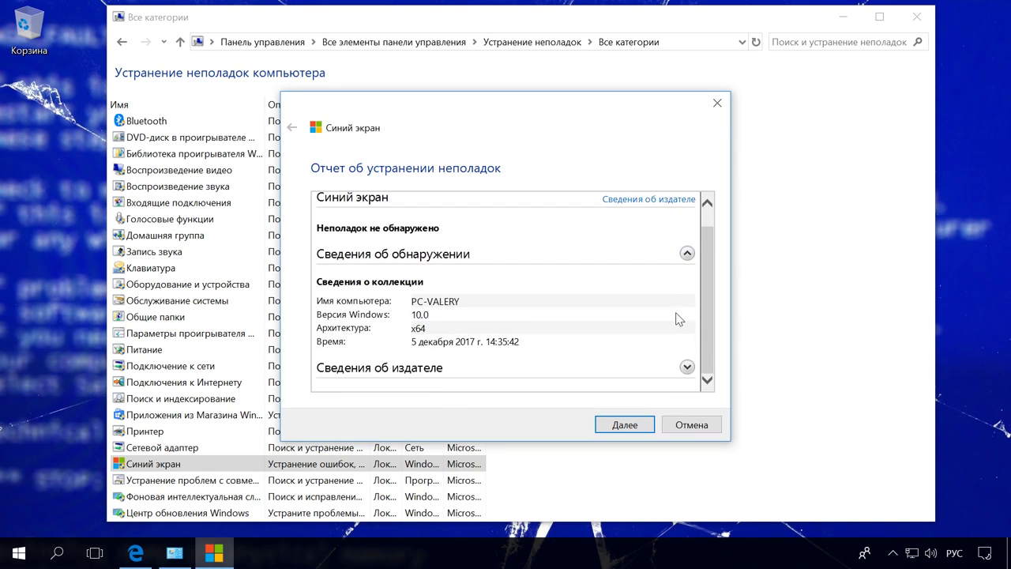
pyautogui.click(686, 368)
pyautogui.scroll(-4, 660, 365)
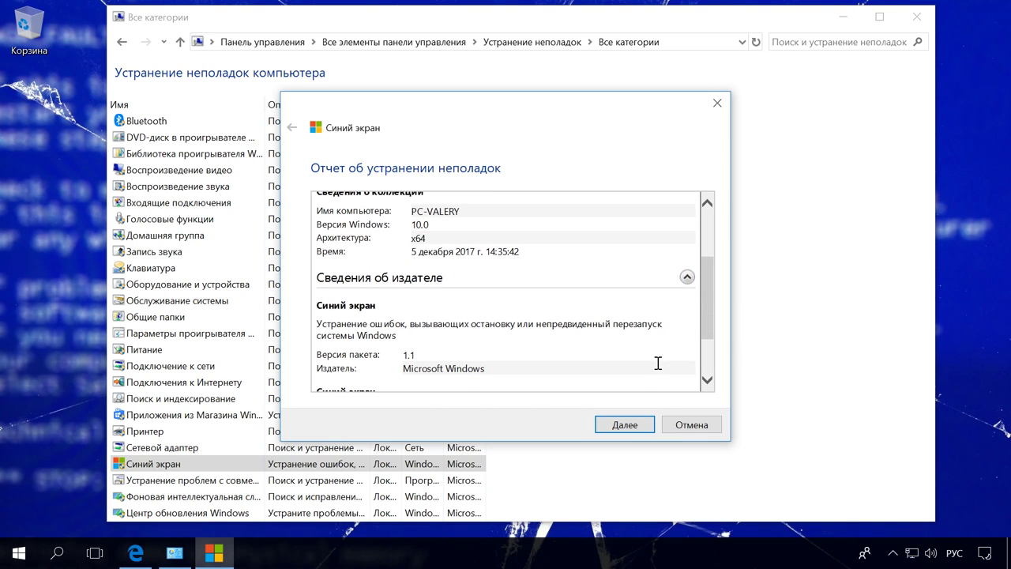
pyautogui.scroll(-3, 657, 362)
pyautogui.scroll(8, 654, 358)
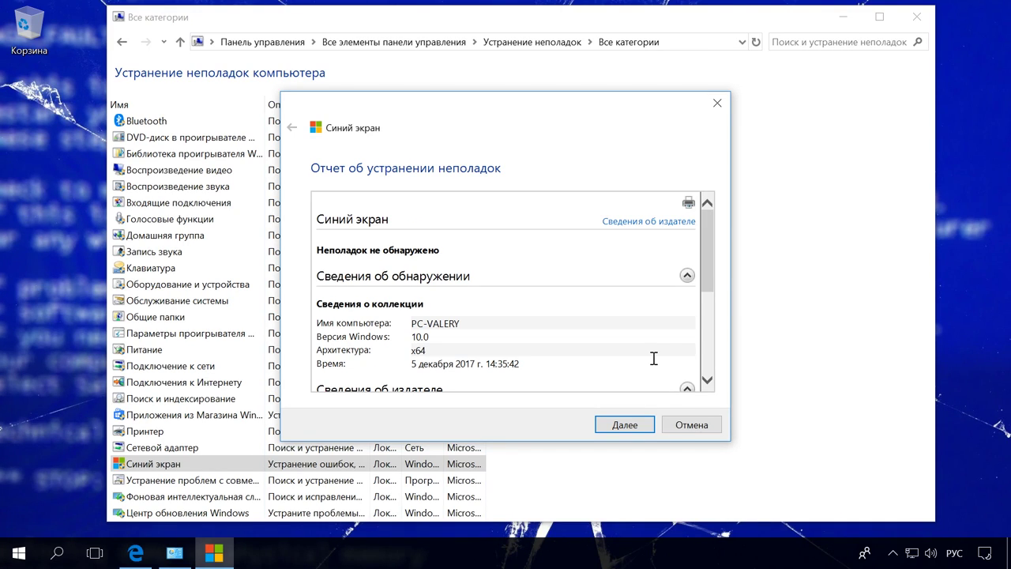
pyautogui.click(686, 424)
pyautogui.click(916, 17)
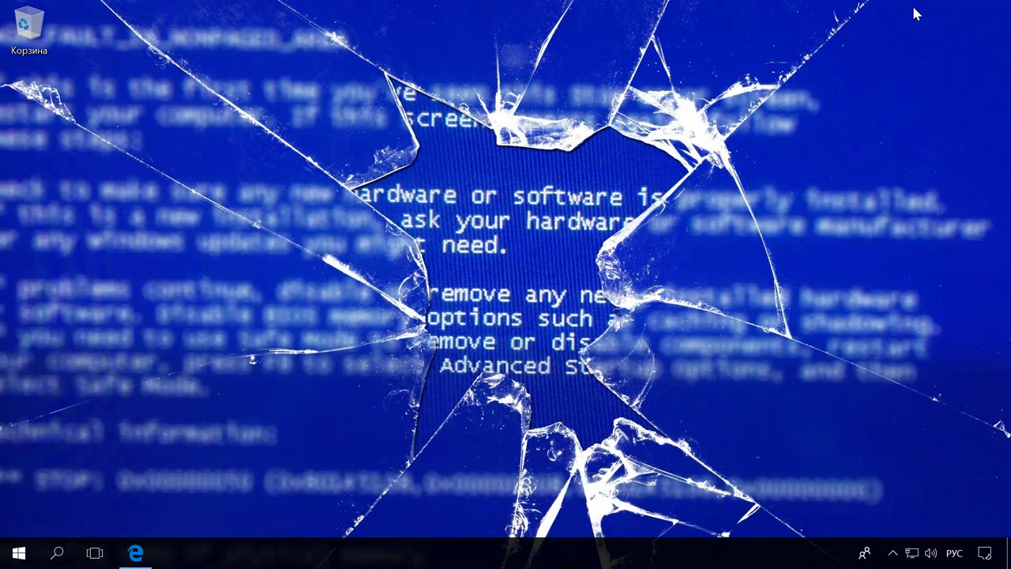
# Open File Explorer at "Этот компьютер" and show the properties of "Локальный диск (C:)"
pyautogui.press('super+e')
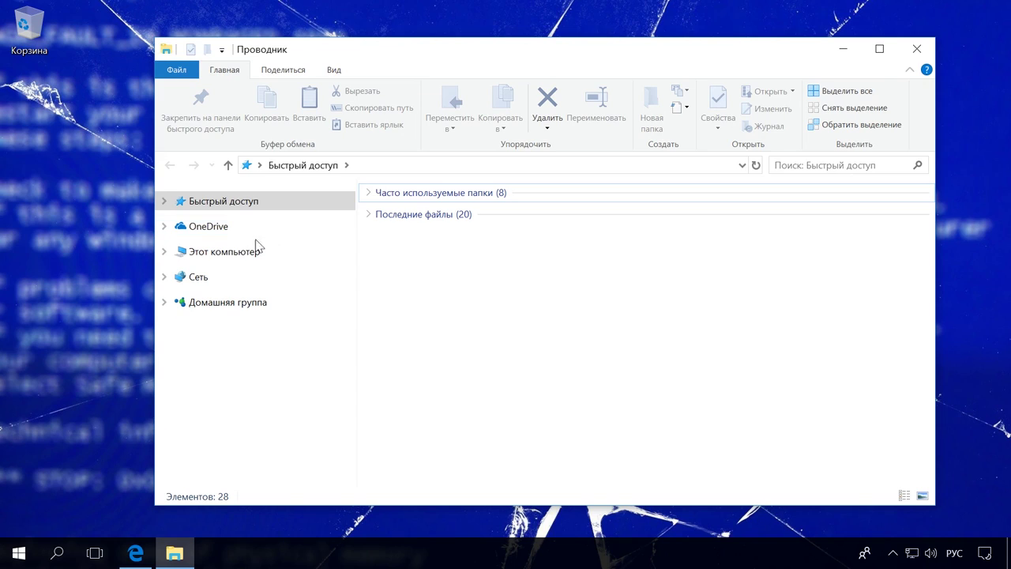
pyautogui.click(227, 252)
pyautogui.click(646, 253)
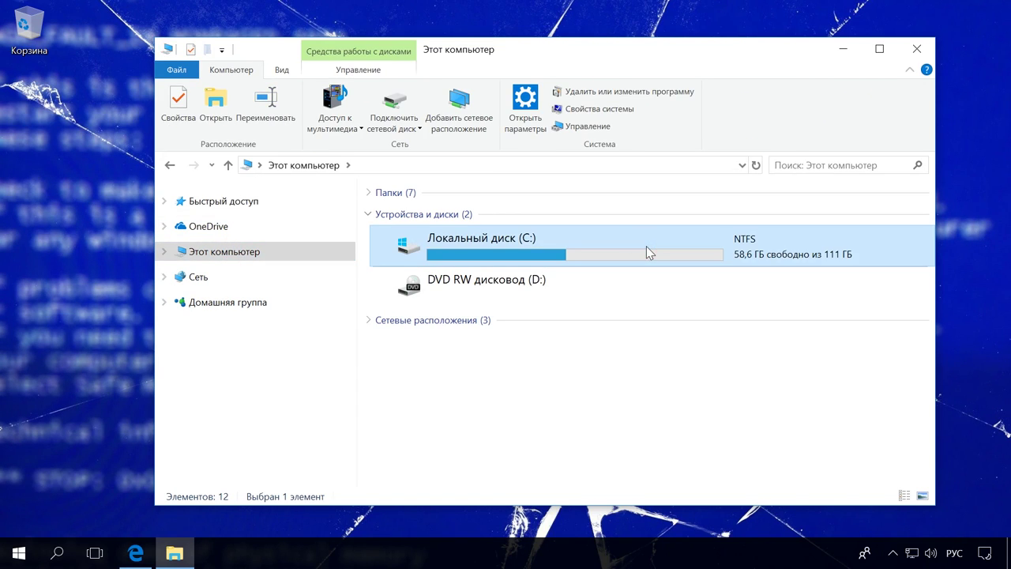
pyautogui.rightClick(647, 252)
pyautogui.click(711, 493)
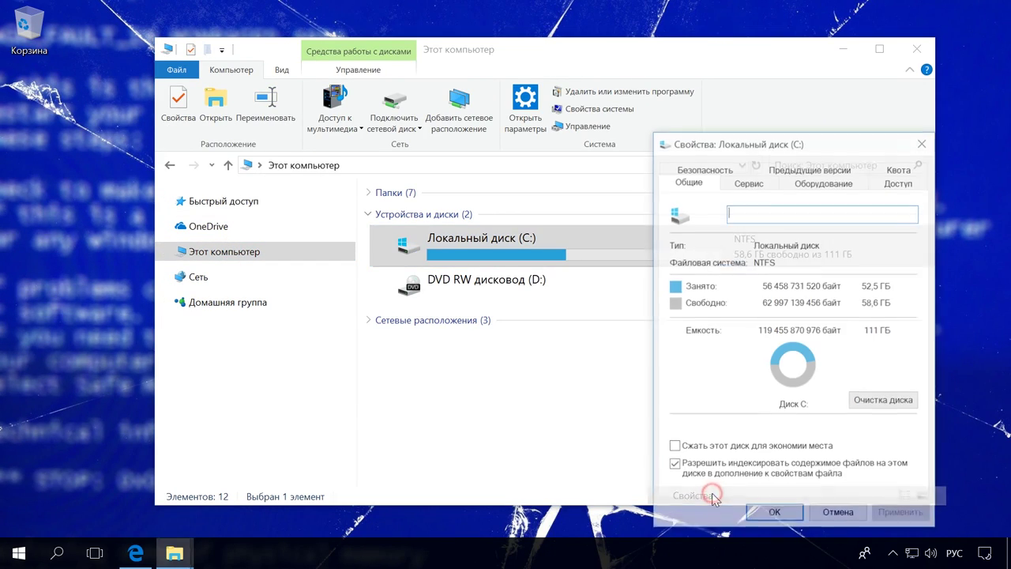
# Inspect the Disk Cleanup categories for drive C:, leave without deleting files, and close the drive properties and File Explorer
pyautogui.moveTo(788, 142); pyautogui.dragTo(552, 74)
pyautogui.click(637, 335)
pyautogui.moveTo(218, 29); pyautogui.dragTo(521, 96)
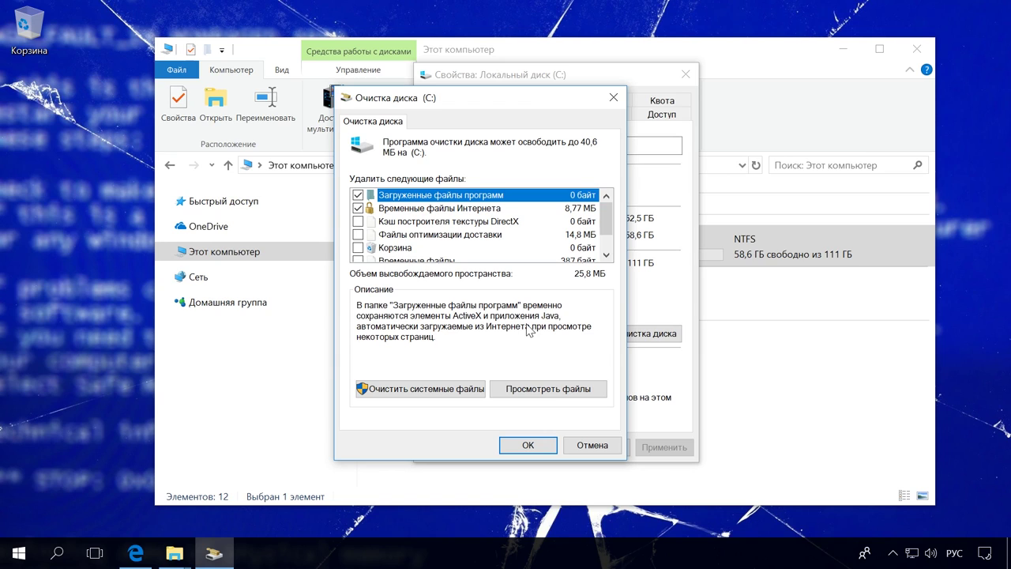
pyautogui.click(588, 445)
pyautogui.click(598, 446)
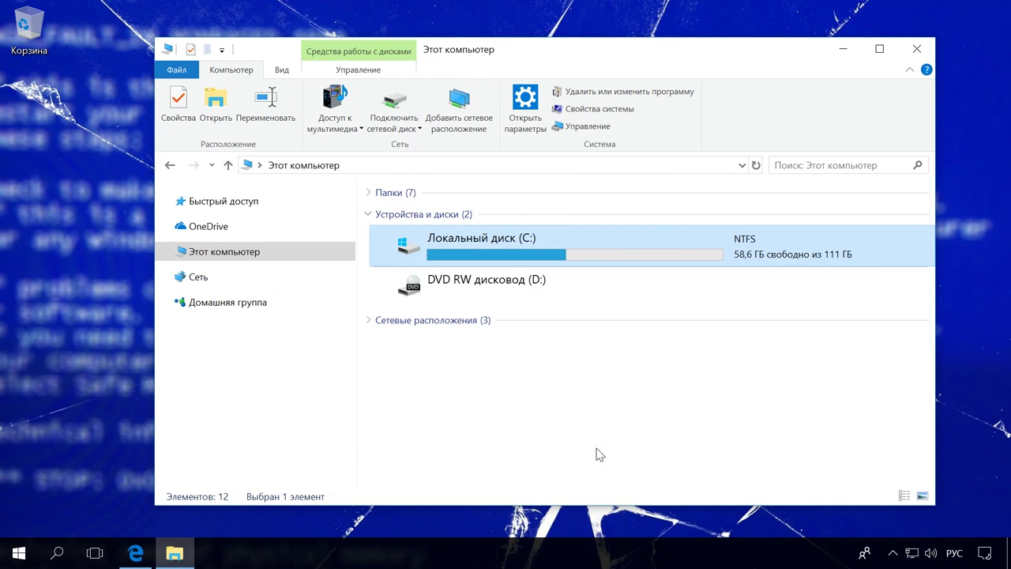
pyautogui.click(926, 50)
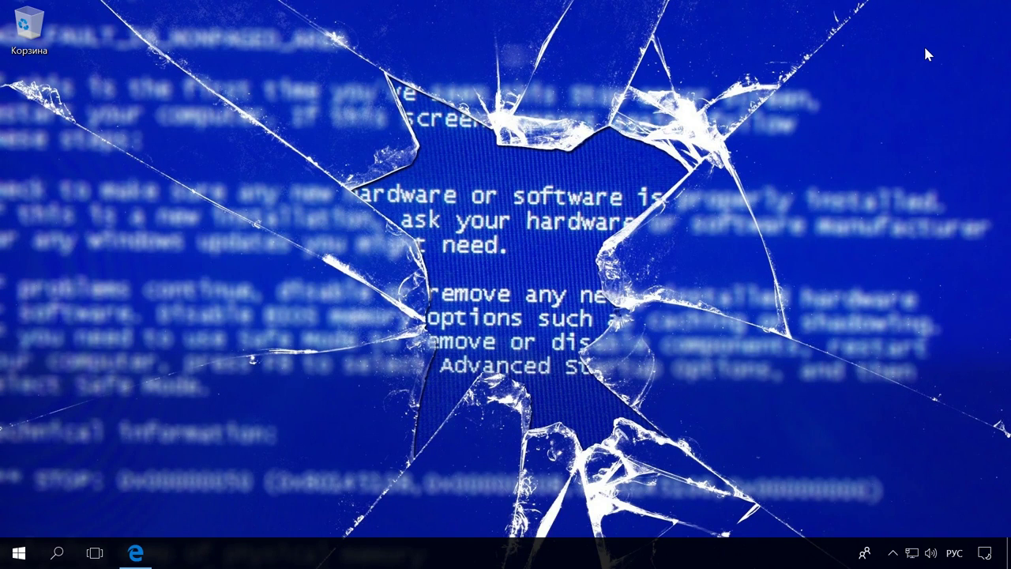
# Start a quick virus scan in the Windows Defender Security Center and close its window
pyautogui.click(893, 553)
pyautogui.click(893, 491)
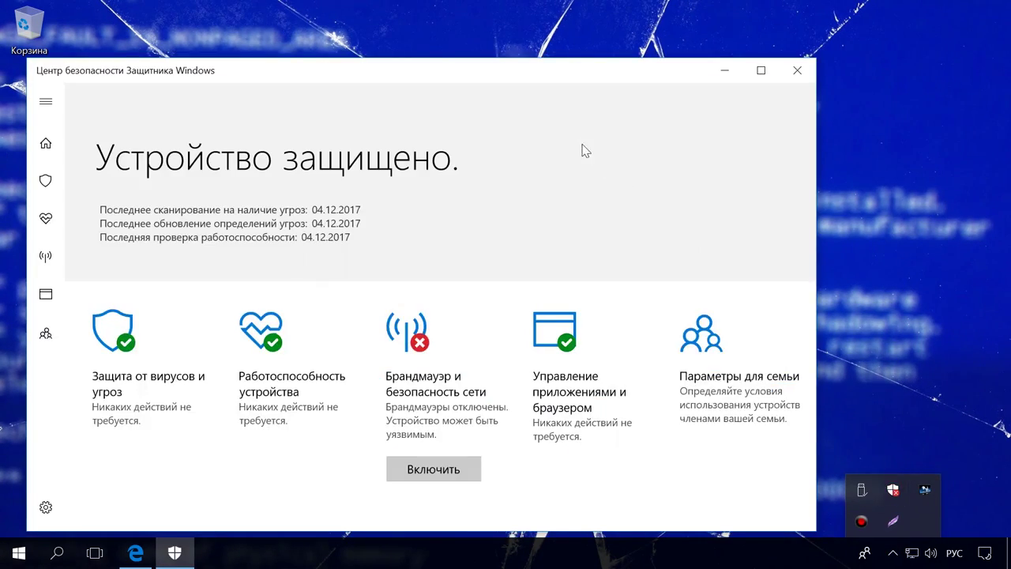
pyautogui.moveTo(548, 77); pyautogui.dragTo(655, 51)
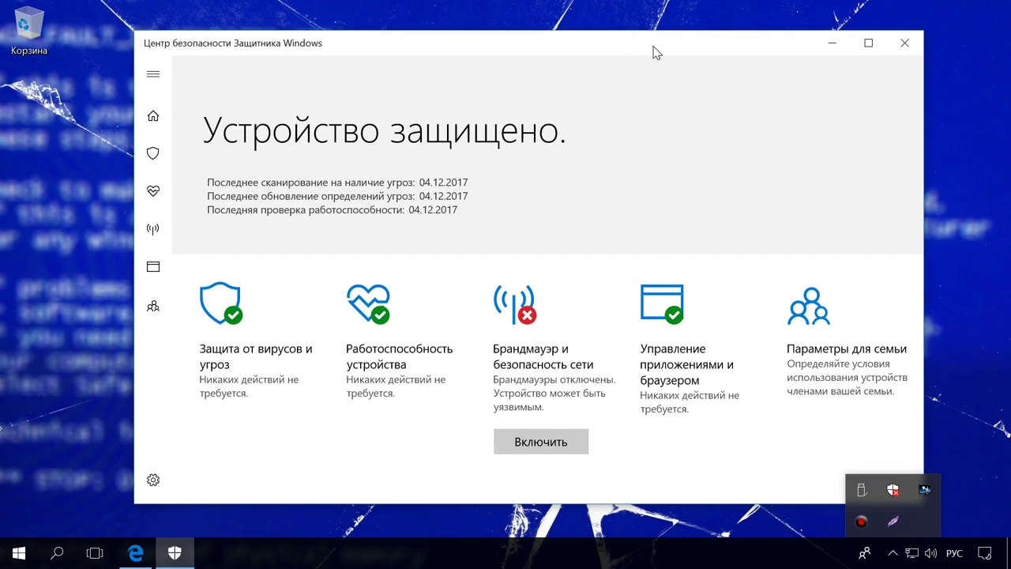
pyautogui.click(237, 330)
pyautogui.click(259, 346)
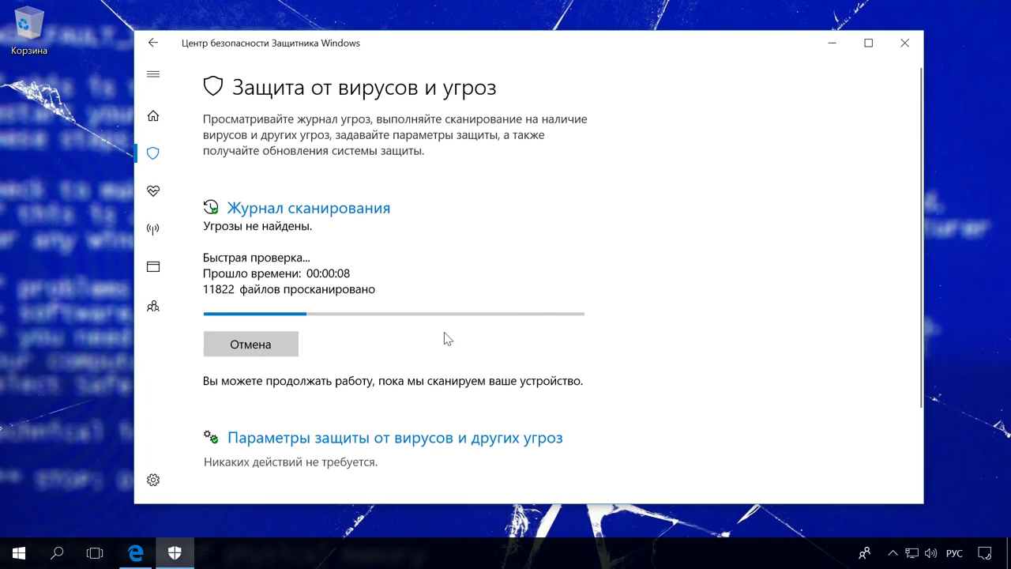
pyautogui.click(909, 45)
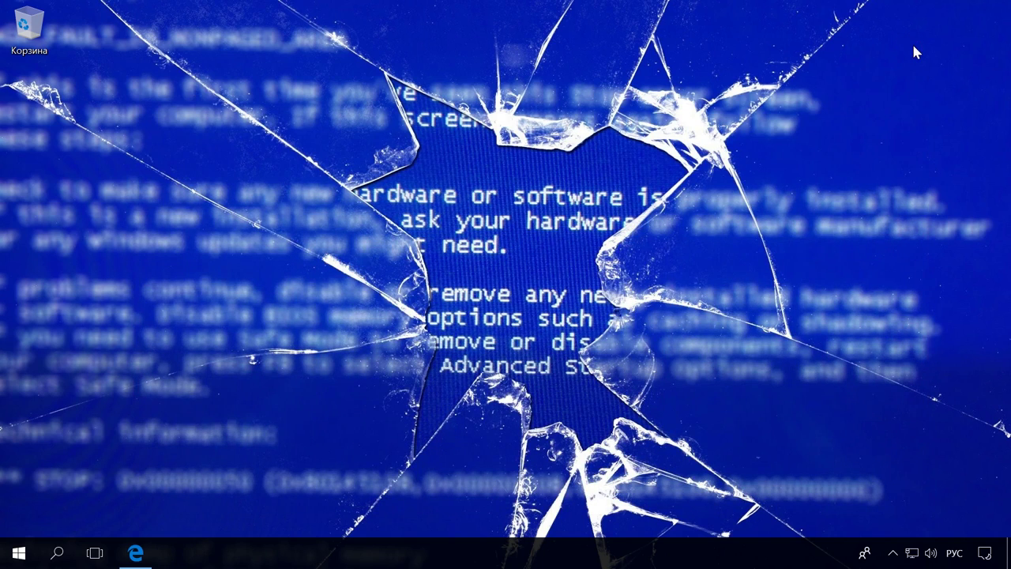
# Check for updates in Windows Update under the Windows update and security settings, and close the settings window
pyautogui.click(984, 553)
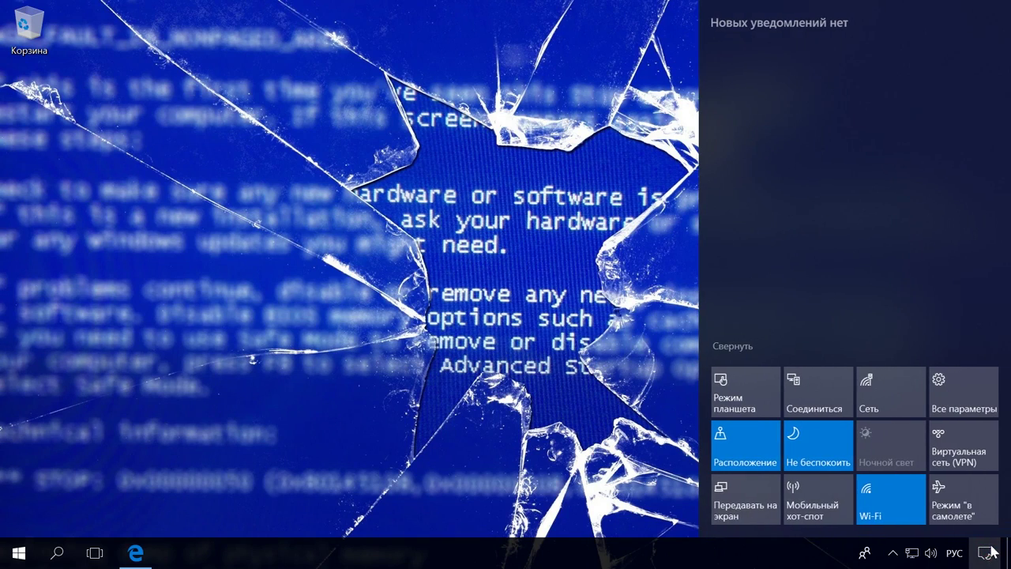
pyautogui.click(965, 395)
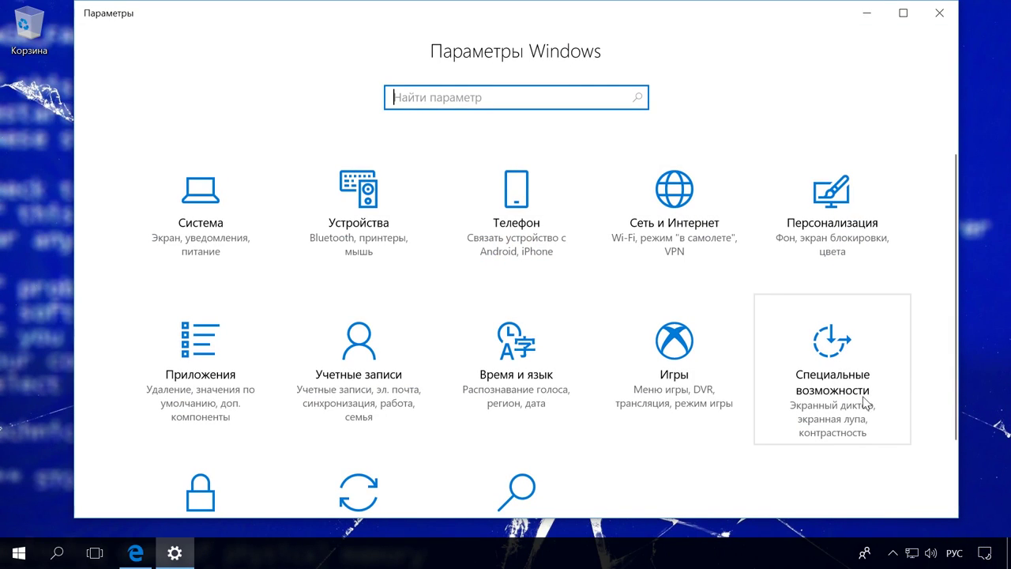
pyautogui.scroll(-2, 833, 406)
pyautogui.click(389, 424)
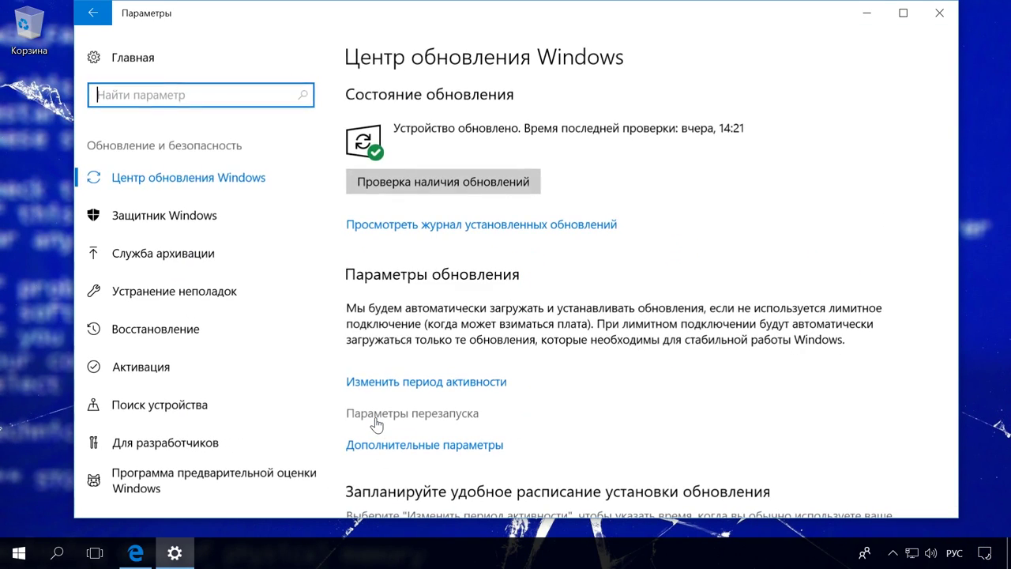
pyautogui.click(496, 183)
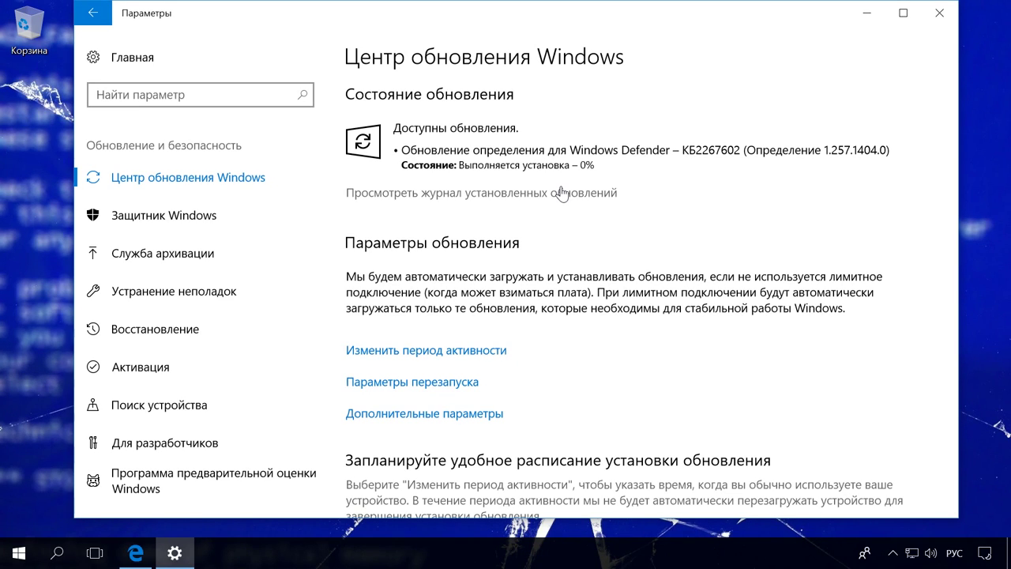
pyautogui.click(944, 14)
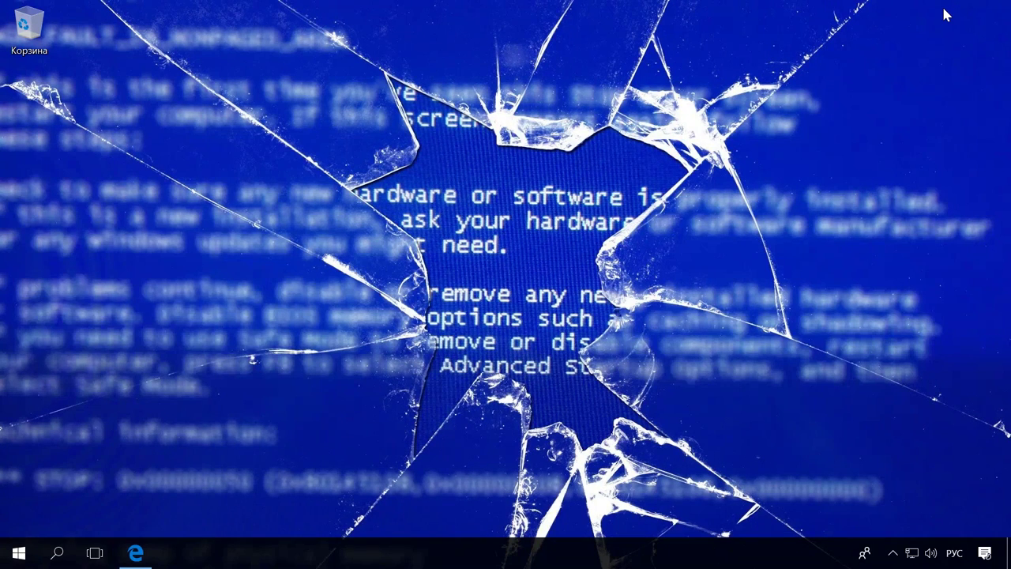
# Open Device Manager, collapse "Другие устройства" and expand "Видеоадаптеры"
pyautogui.rightClick(19, 552)
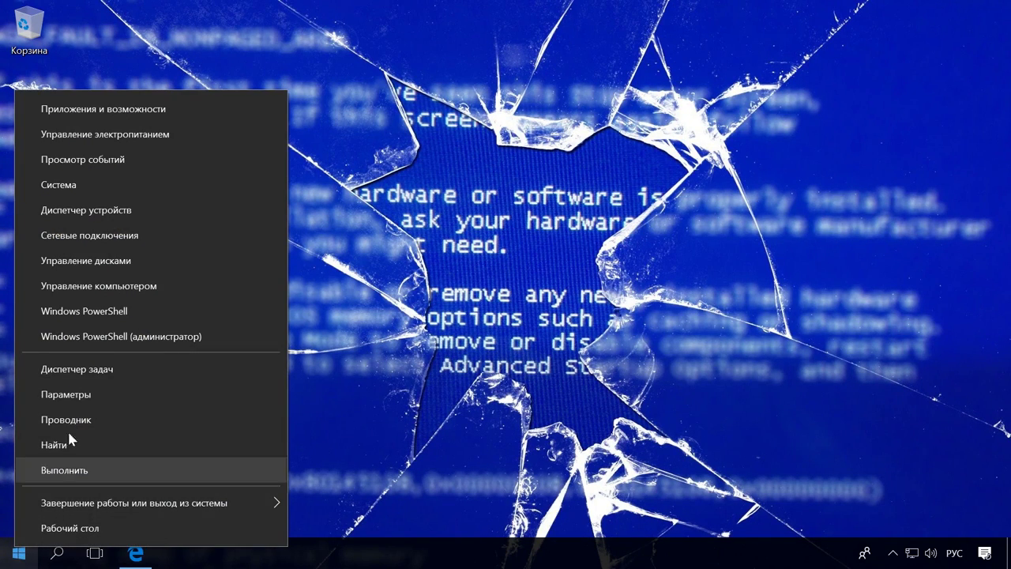
pyautogui.click(121, 210)
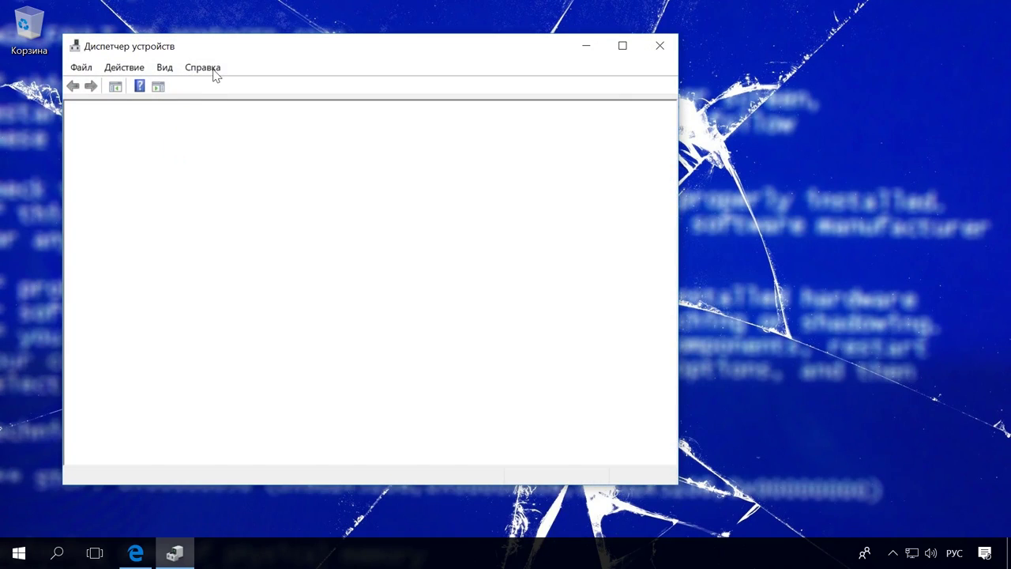
pyautogui.moveTo(245, 45); pyautogui.dragTo(457, 27)
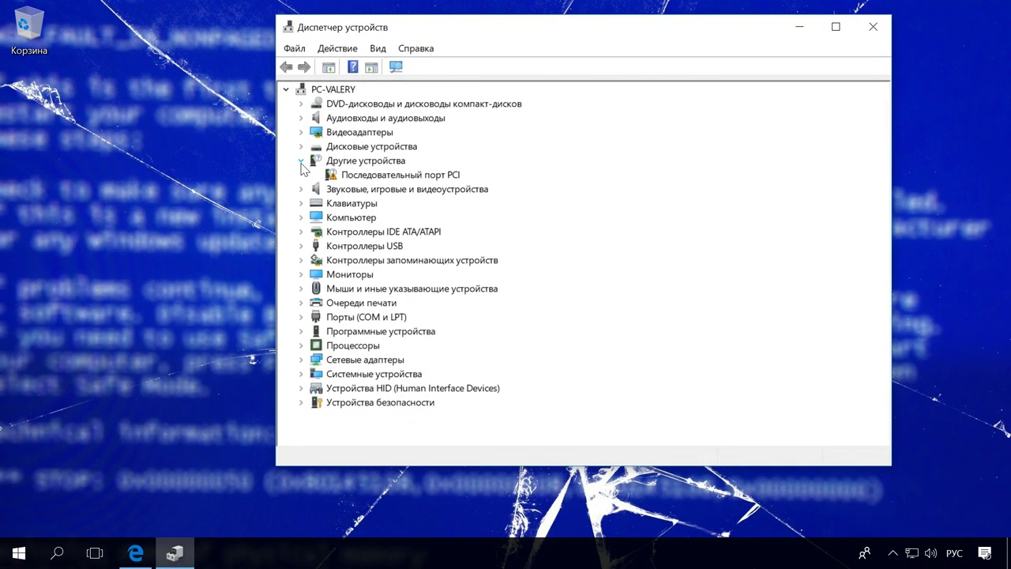
pyautogui.click(301, 161)
pyautogui.click(300, 132)
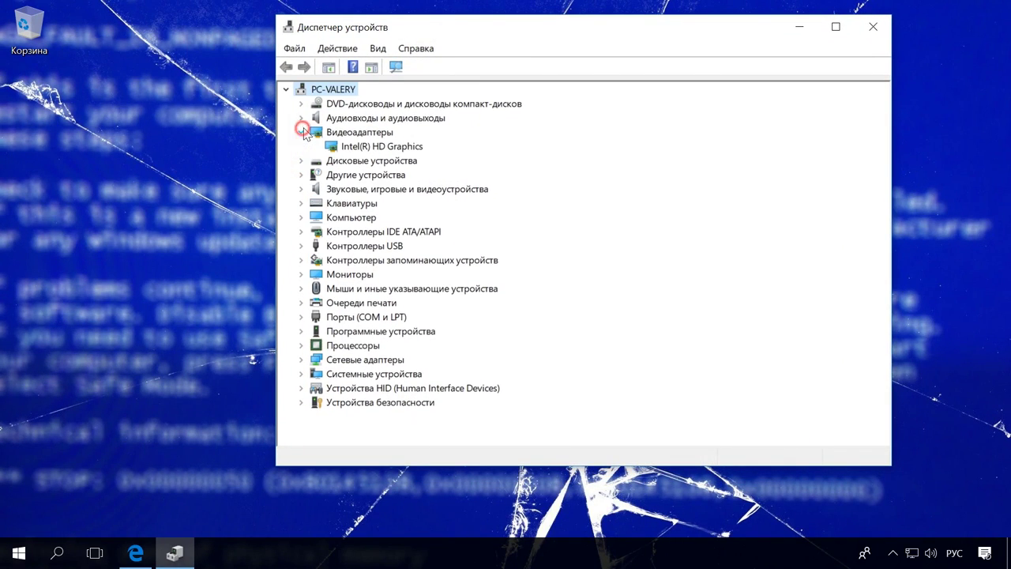
# Examine the driver details and driver management options of Intel(R) HD Graphics, and close its properties and Device Manager
pyautogui.click(410, 150)
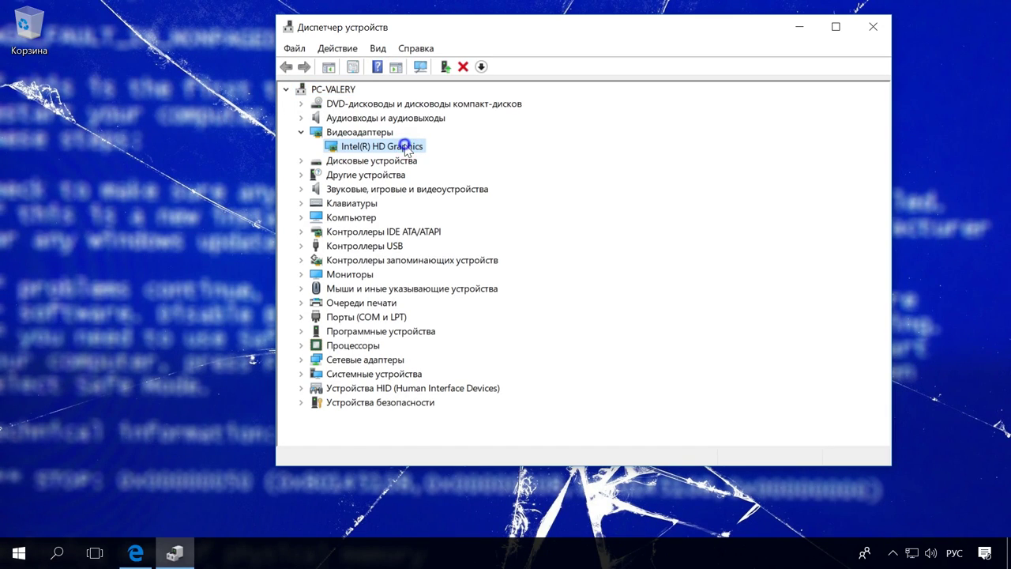
pyautogui.rightClick(406, 147)
pyautogui.click(482, 238)
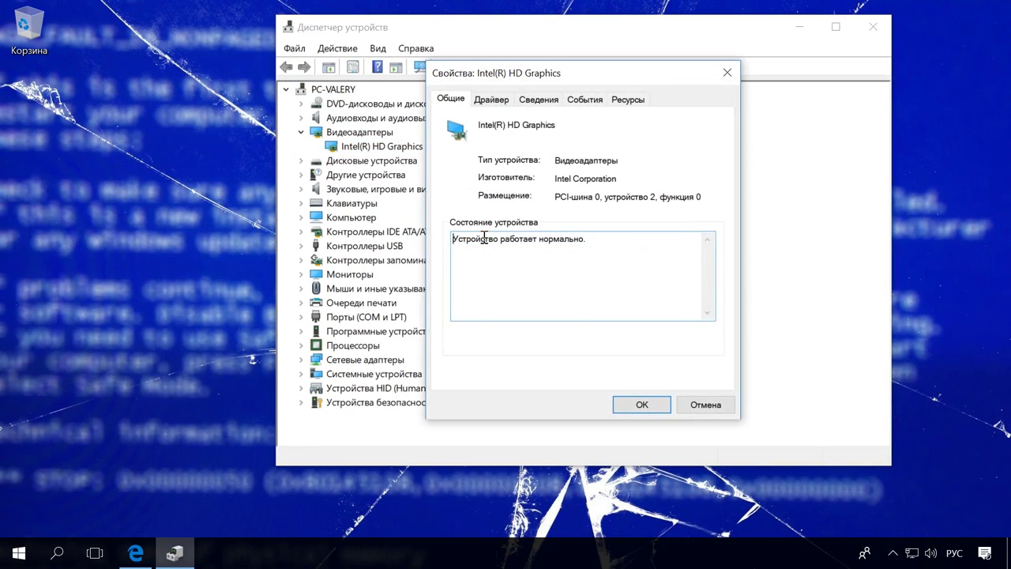
pyautogui.click(491, 100)
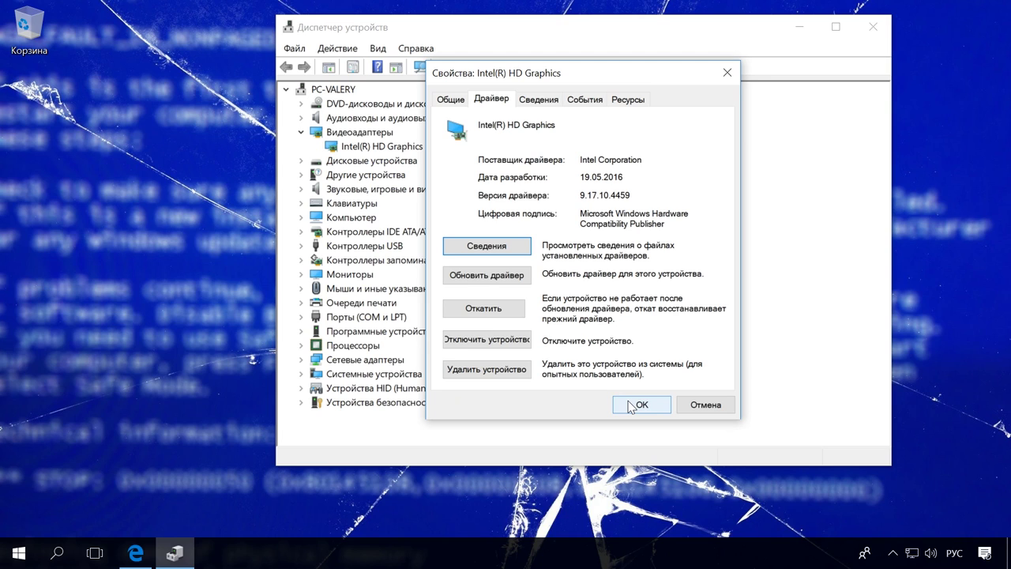
pyautogui.click(639, 405)
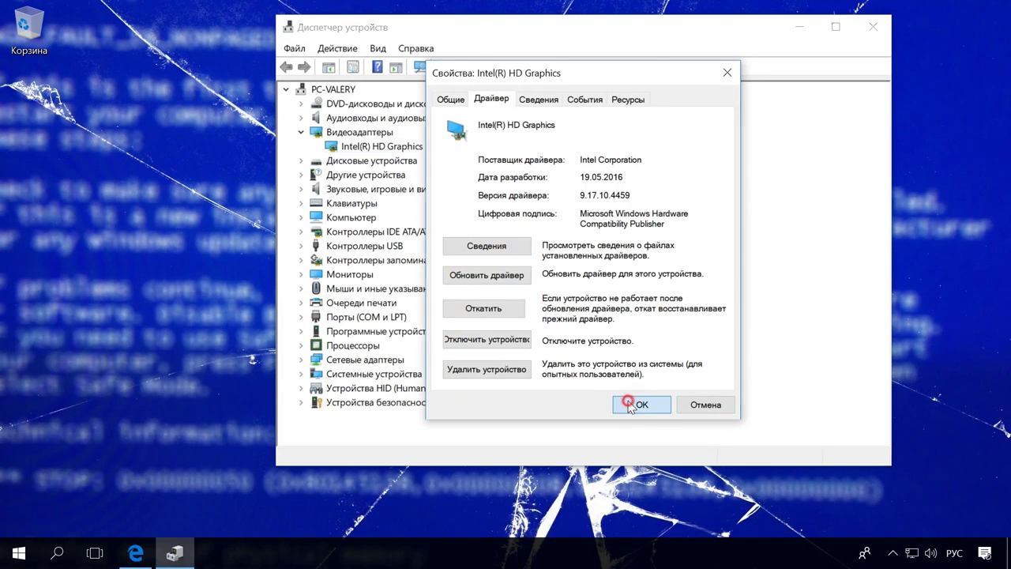
pyautogui.click(872, 28)
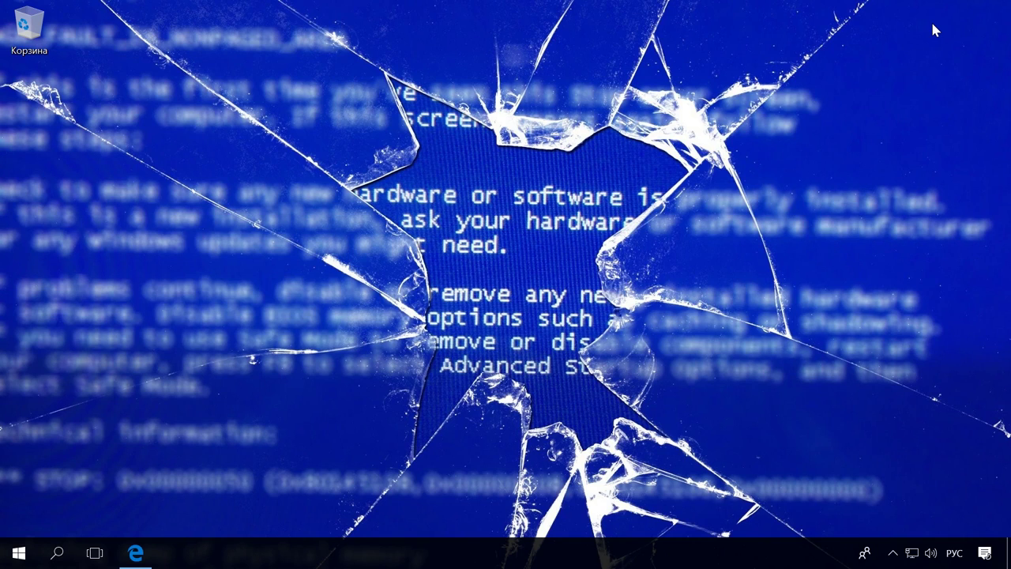
# Find "Панель управления" through Windows search and open its "Администрирование" section
pyautogui.click(57, 553)
pyautogui.write('панель')
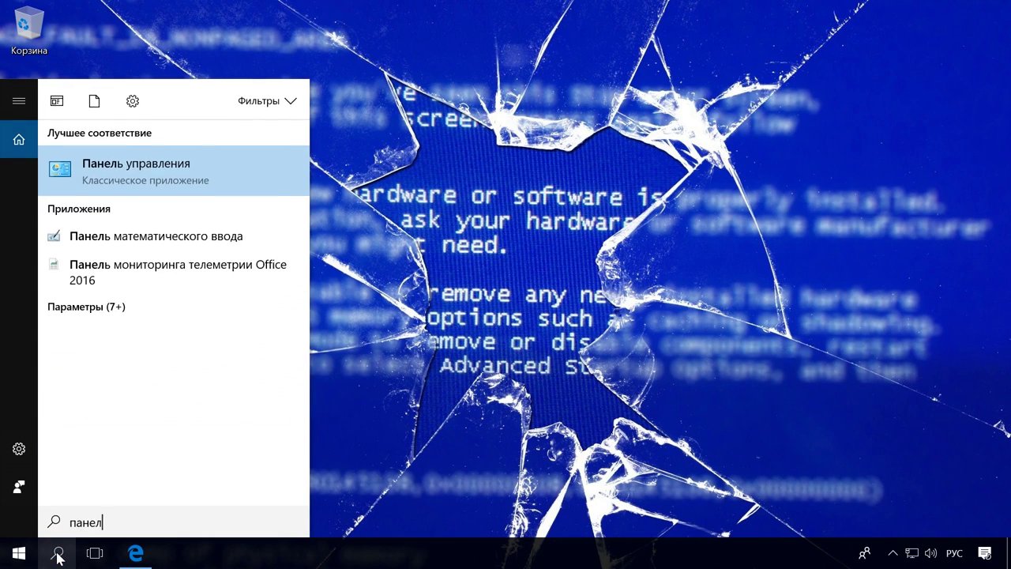
pyautogui.click(220, 181)
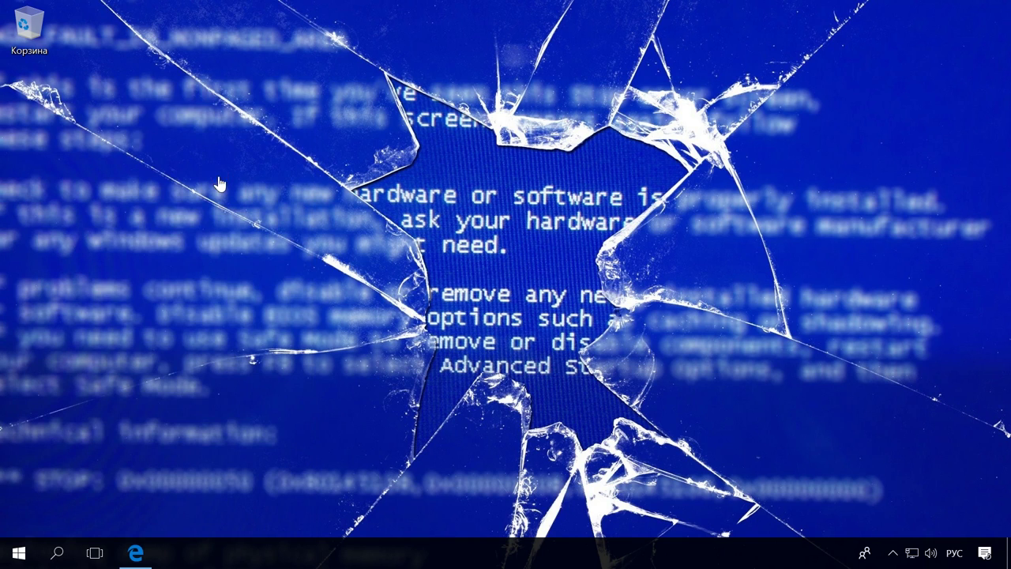
pyautogui.click(755, 142)
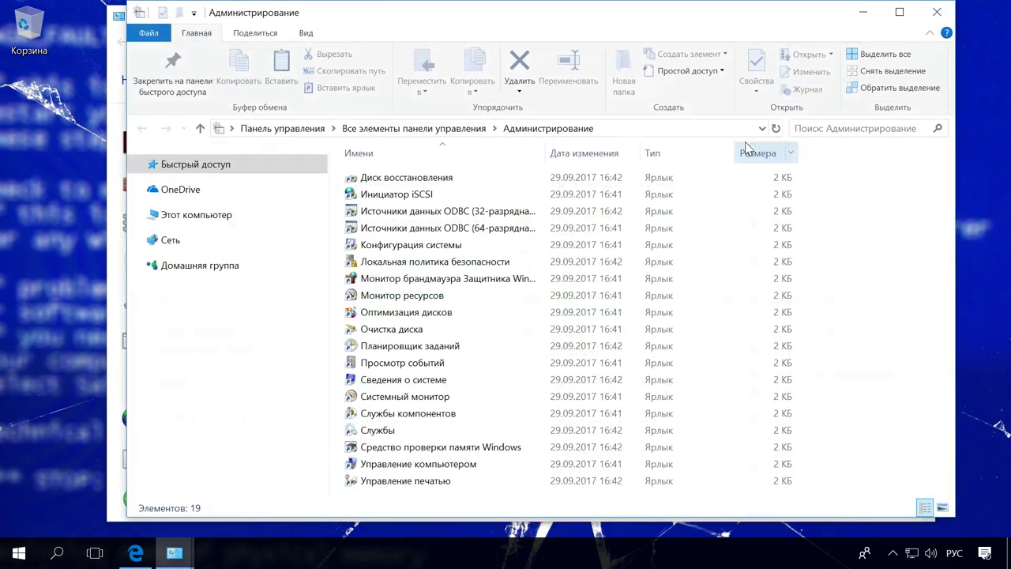
# View the check options in "Средство проверки памяти Windows", cancel without scheduling a check, and close the Administration and Control Panel windows
pyautogui.click(482, 449)
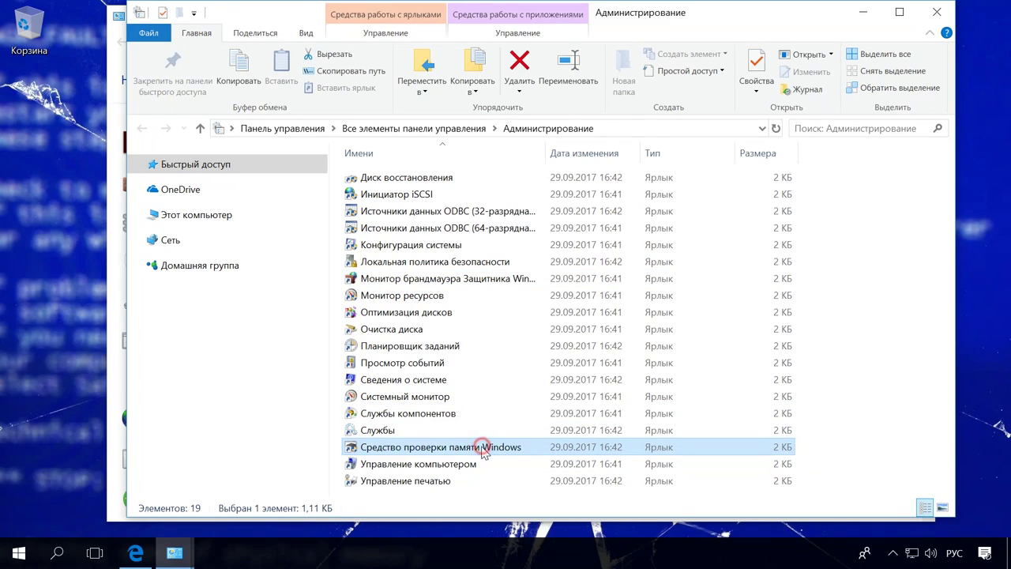
pyautogui.doubleClick(481, 447)
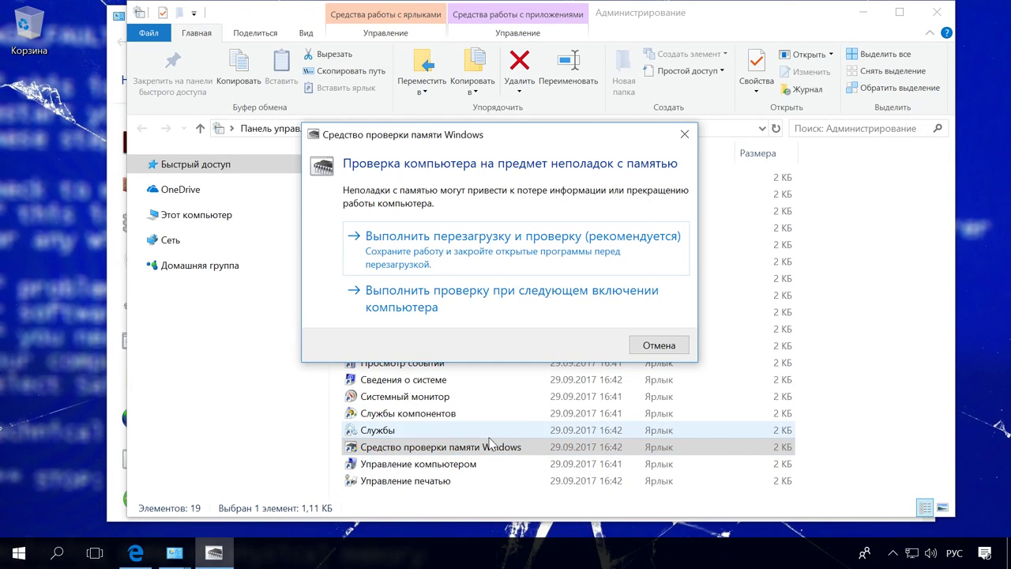
pyautogui.click(655, 348)
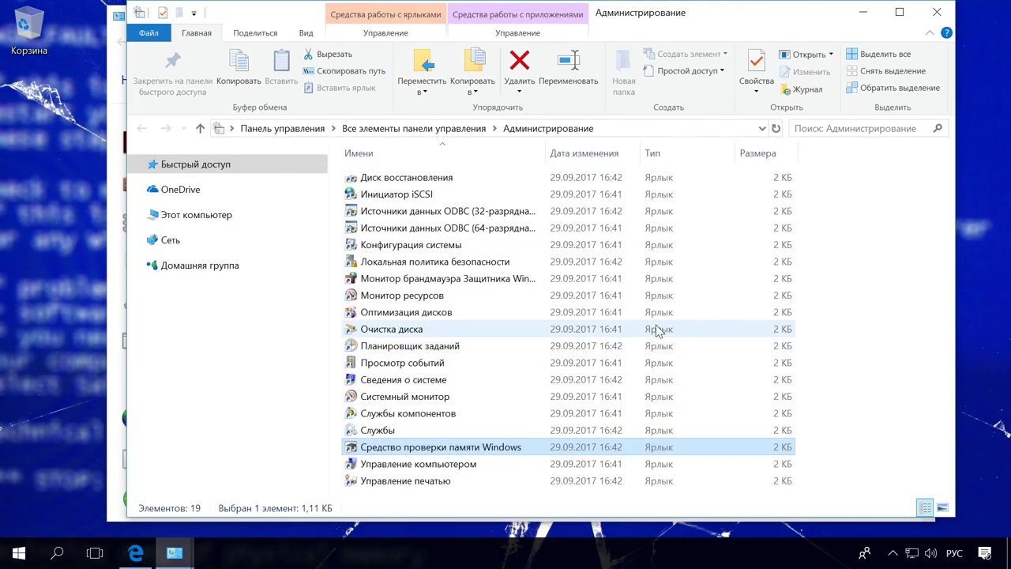
pyautogui.click(938, 13)
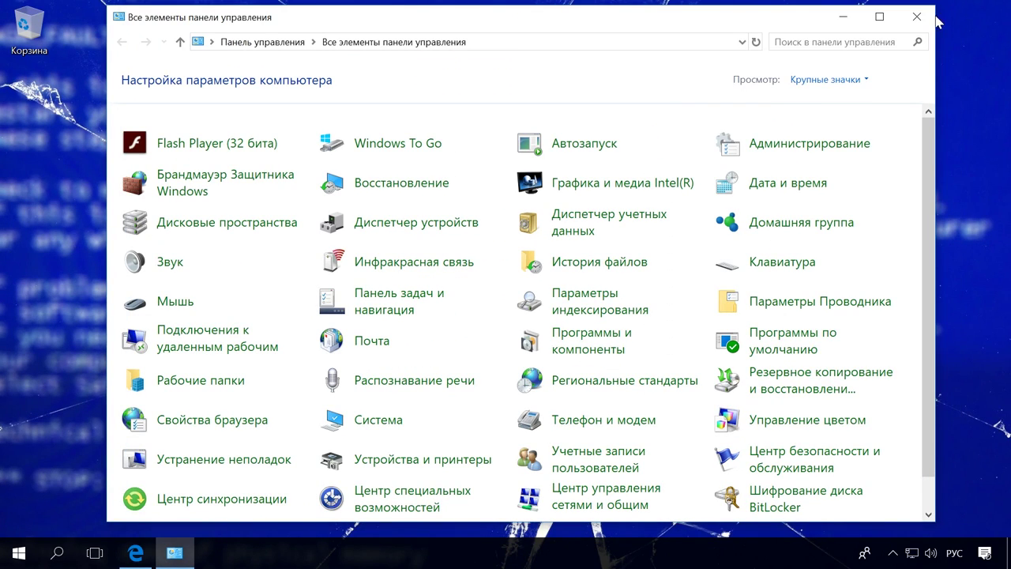
pyautogui.click(922, 16)
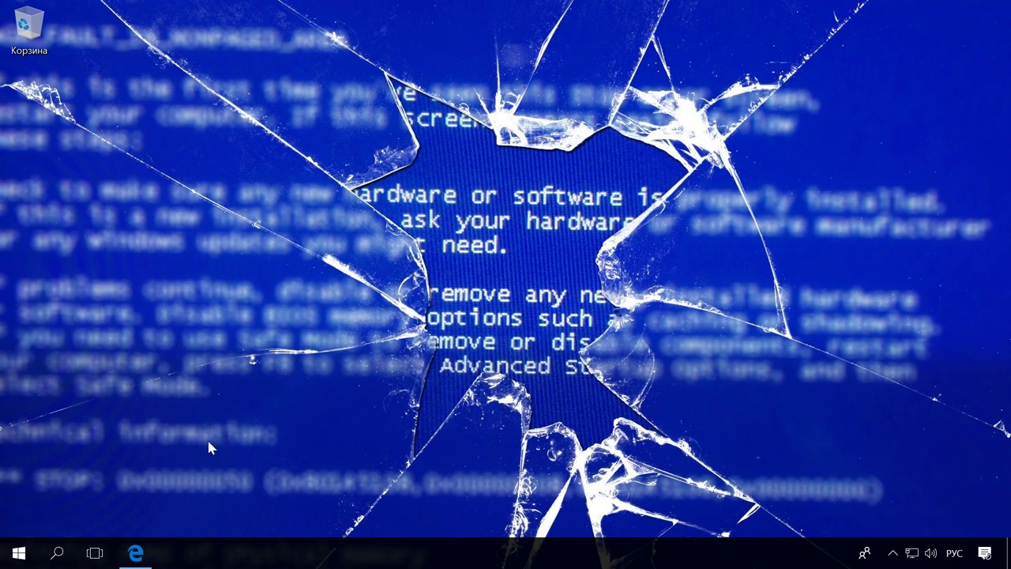
# Search Windows for "cmd", start the Command Prompt as administrator, and move its window nearer the middle of the desktop
pyautogui.click(59, 553)
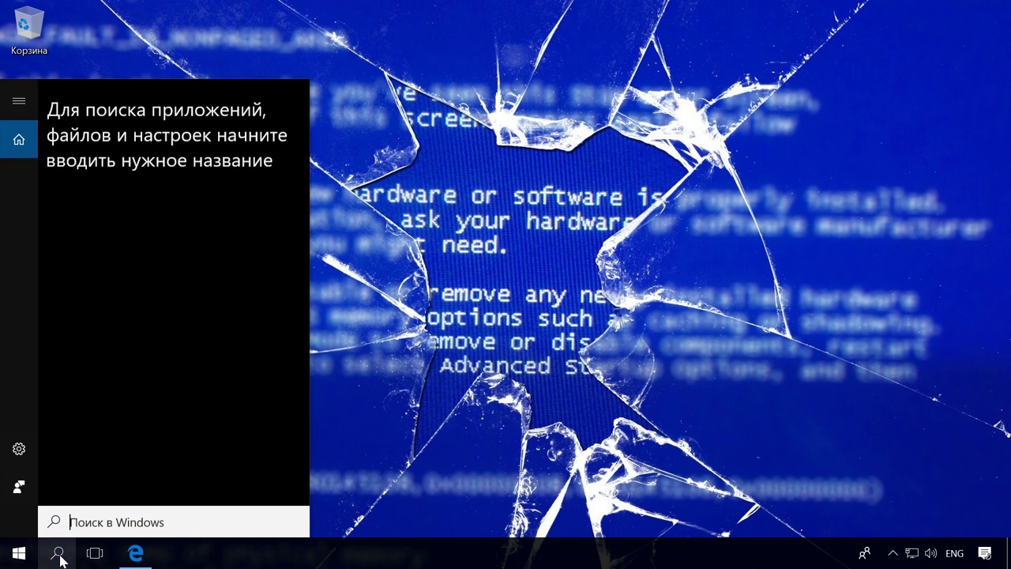
pyautogui.hotkey('alt', 'shift')
pyautogui.write('cmd')
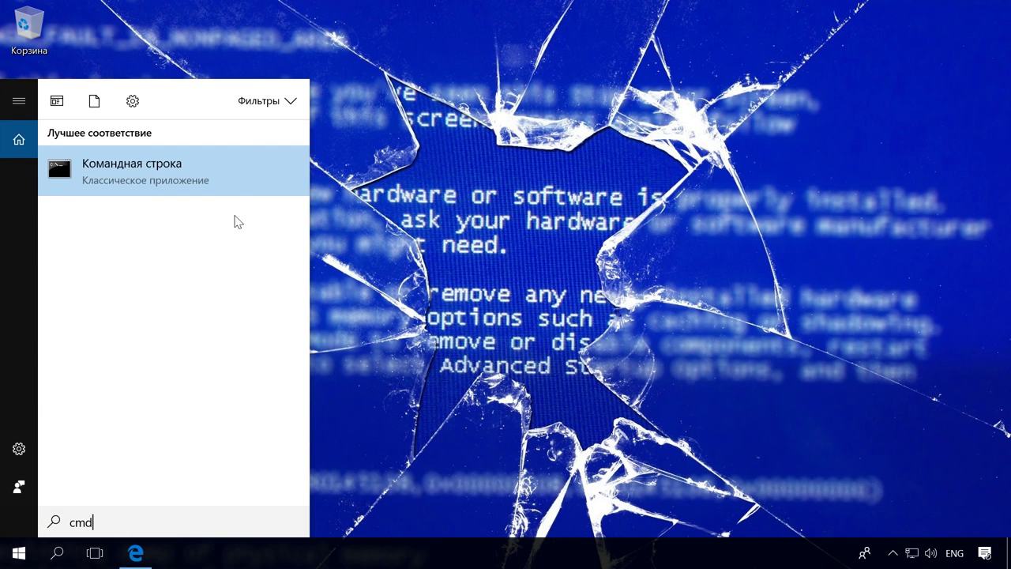
pyautogui.rightClick(239, 169)
pyautogui.click(246, 195)
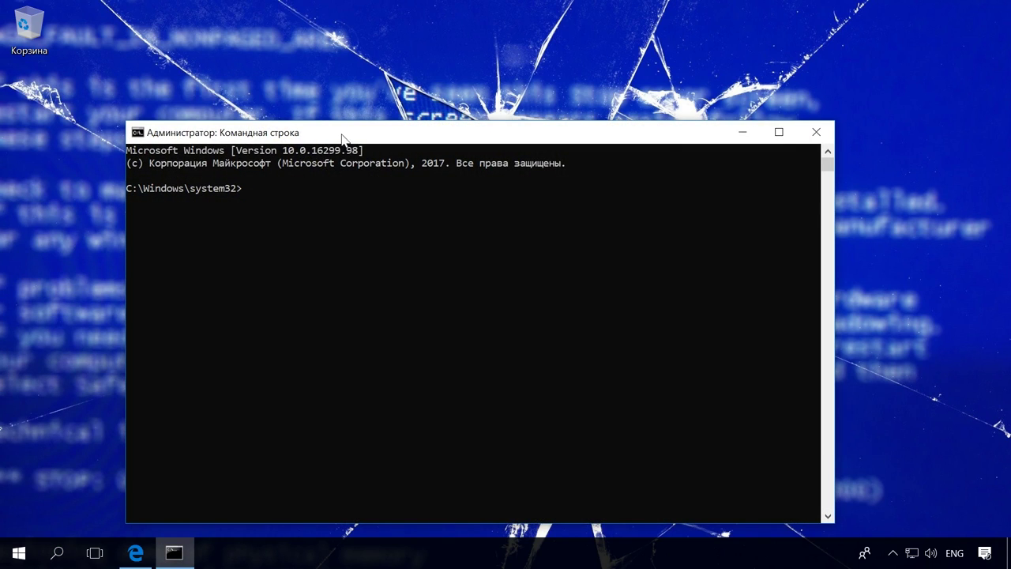
pyautogui.moveTo(350, 135); pyautogui.dragTo(423, 69)
# Run chkdsk c: /f /r in the elevated Command Prompt and close the window without answering the scheduling question
pyautogui.write('chkdsk c:')
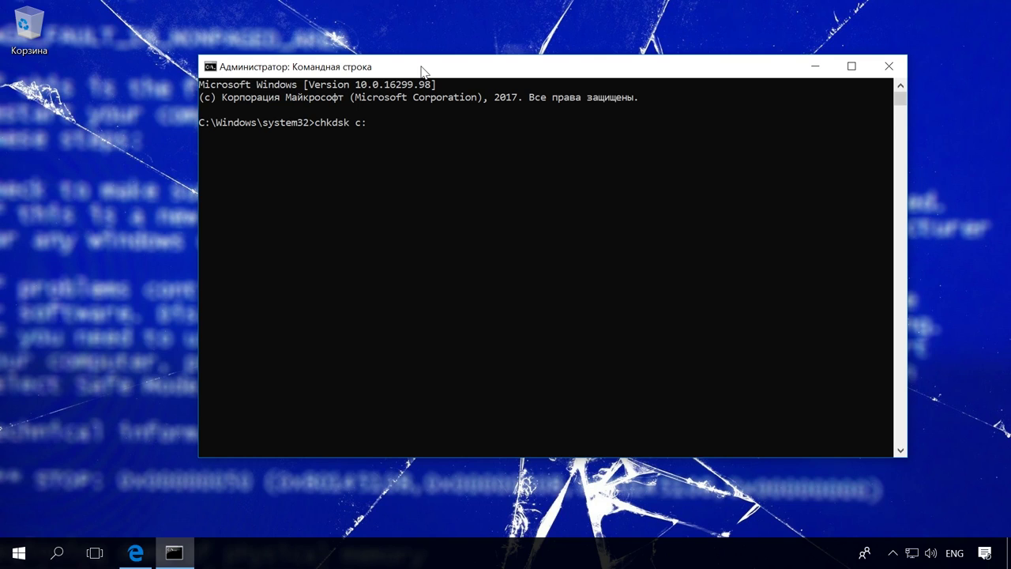
pyautogui.write(' /f /r')
pyautogui.press('Return')
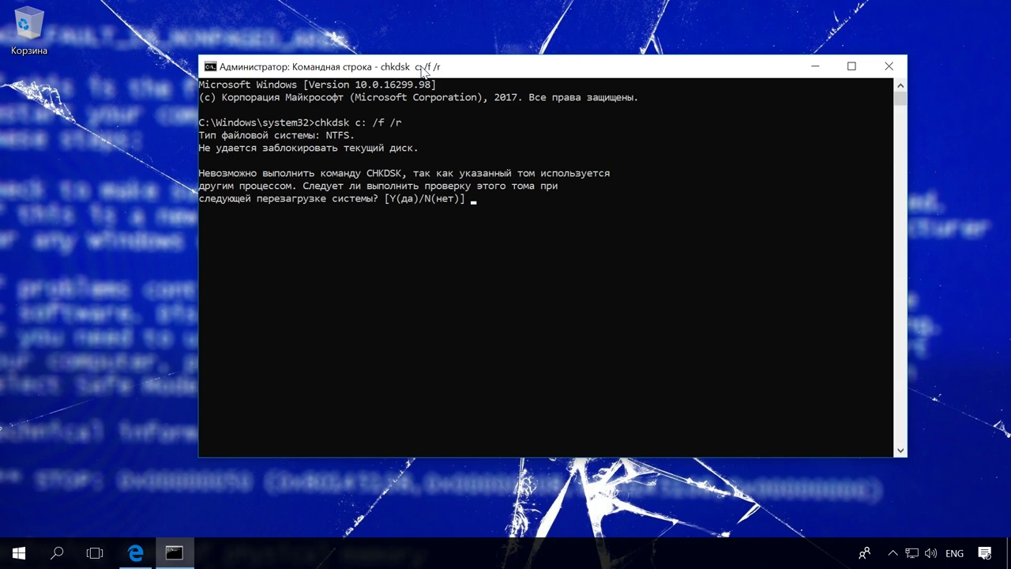
pyautogui.click(889, 68)
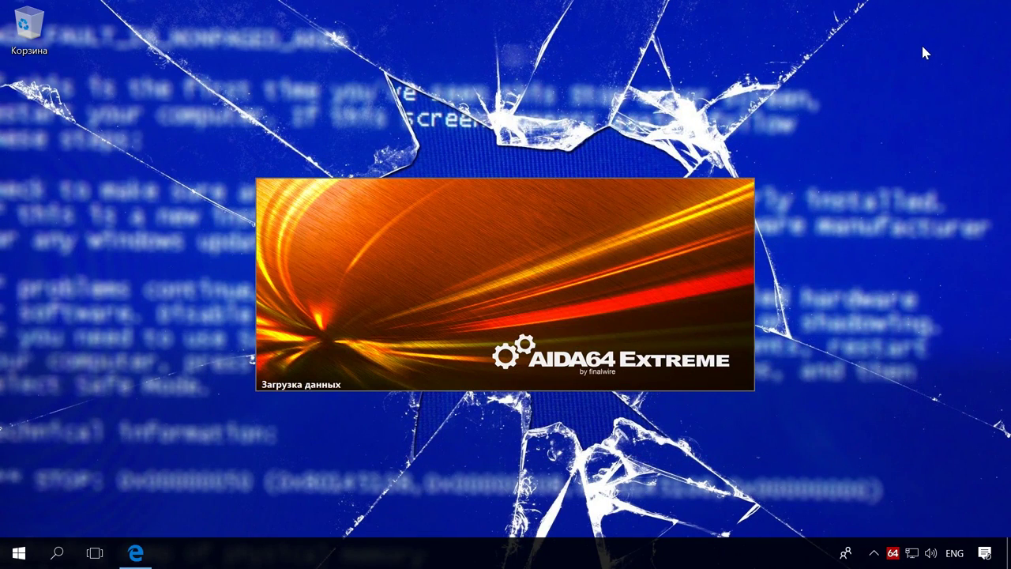